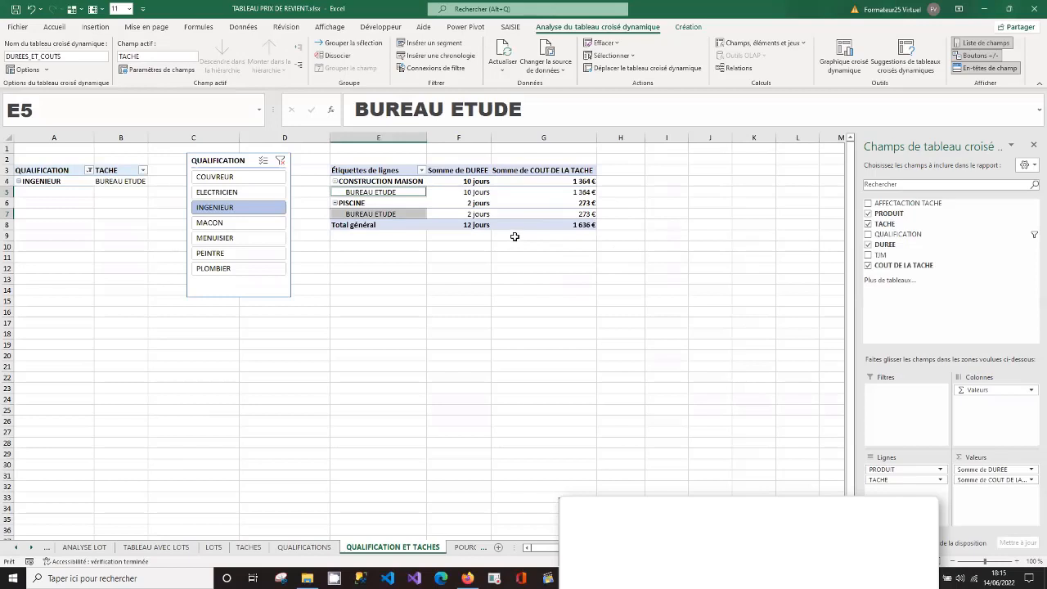
# - Clear the QUALIFICATION slicer filter and display the durations and costs pivot table in tabular form
pyautogui.click(281, 161)
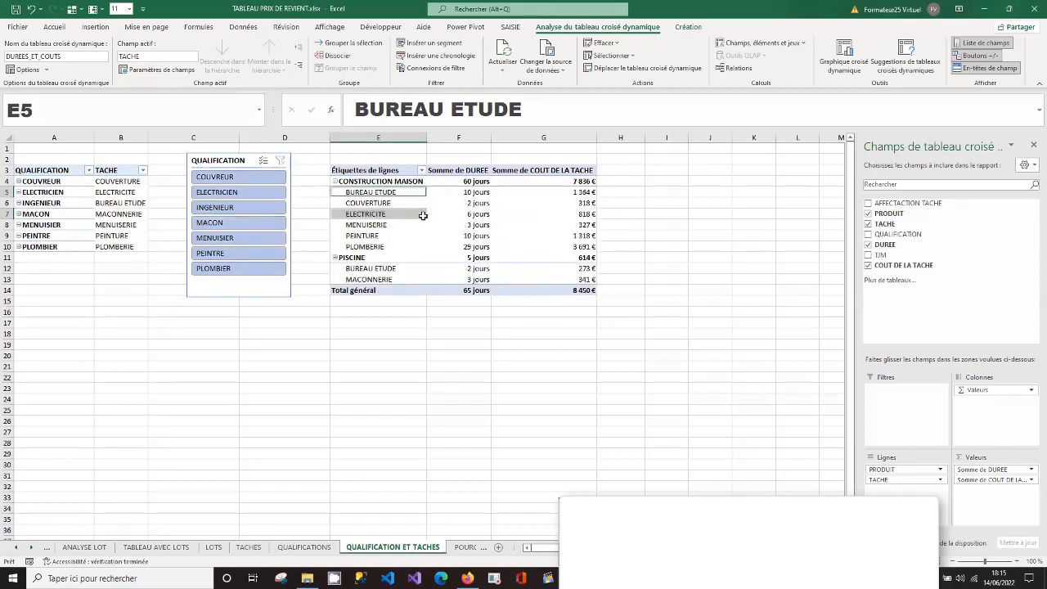
pyautogui.click(448, 219)
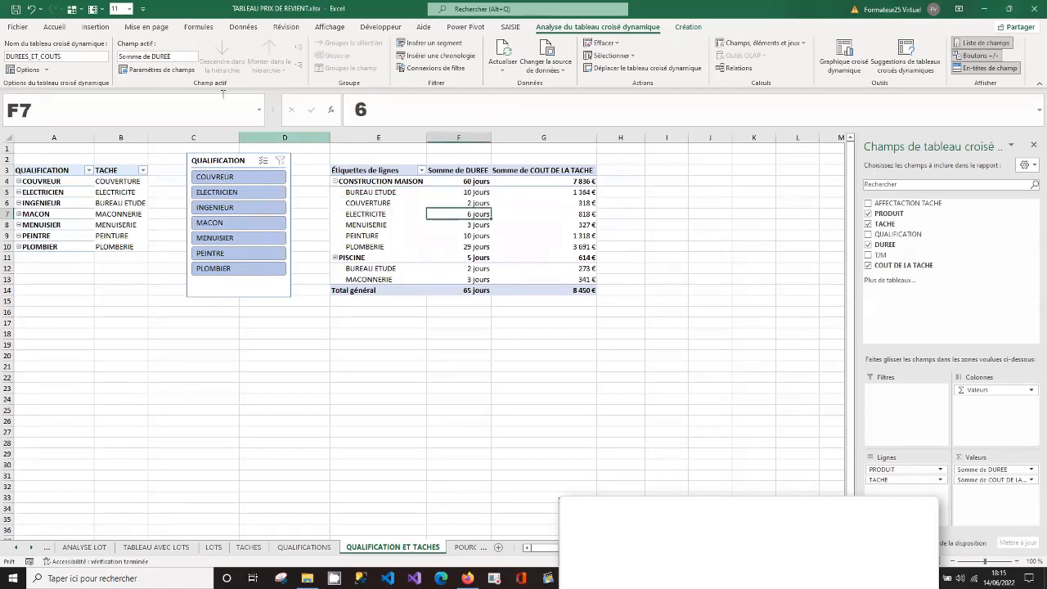
pyautogui.click(689, 28)
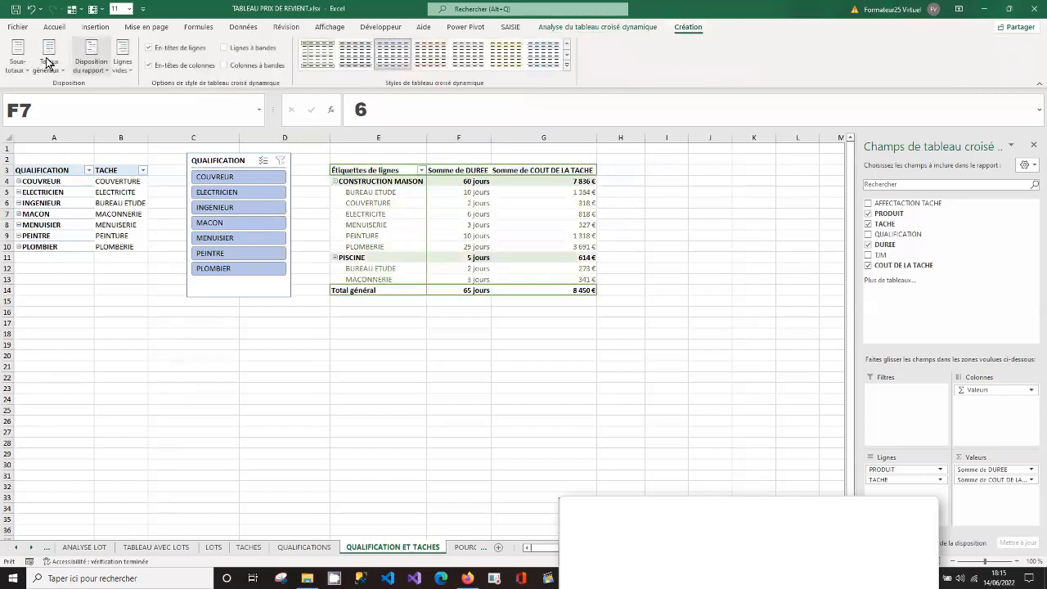
pyautogui.click(91, 64)
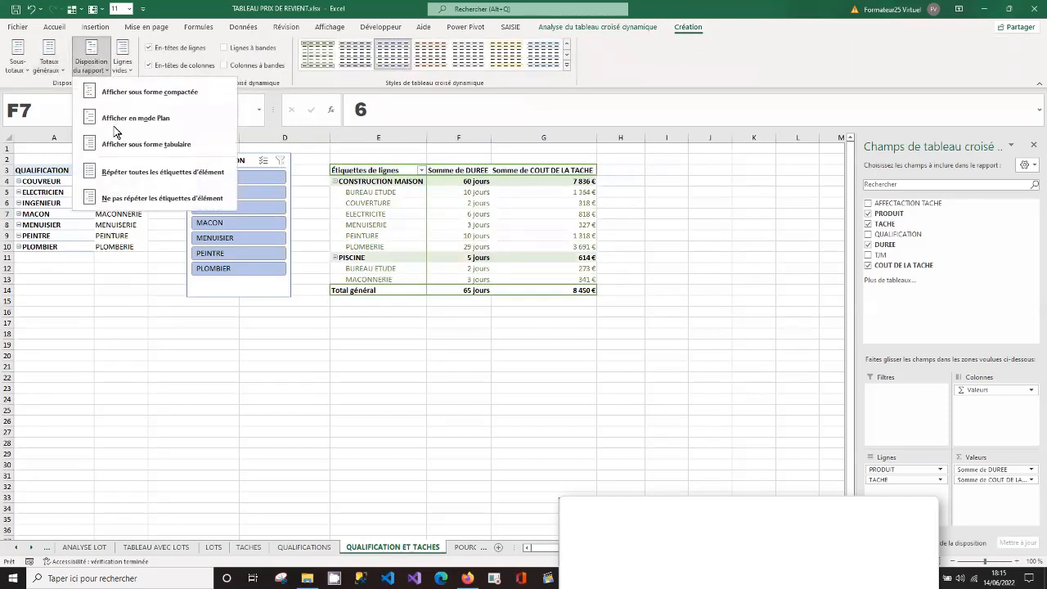
pyautogui.click(179, 146)
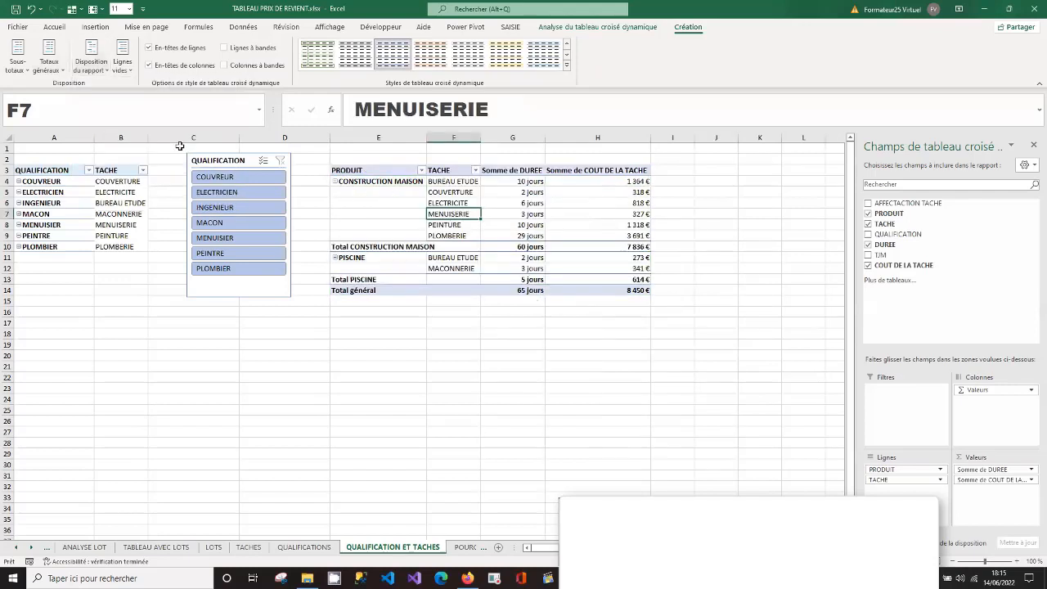
# - Remove the pivot table's subtotals while leaving grand totals enabled for rows and columns
pyautogui.click(48, 65)
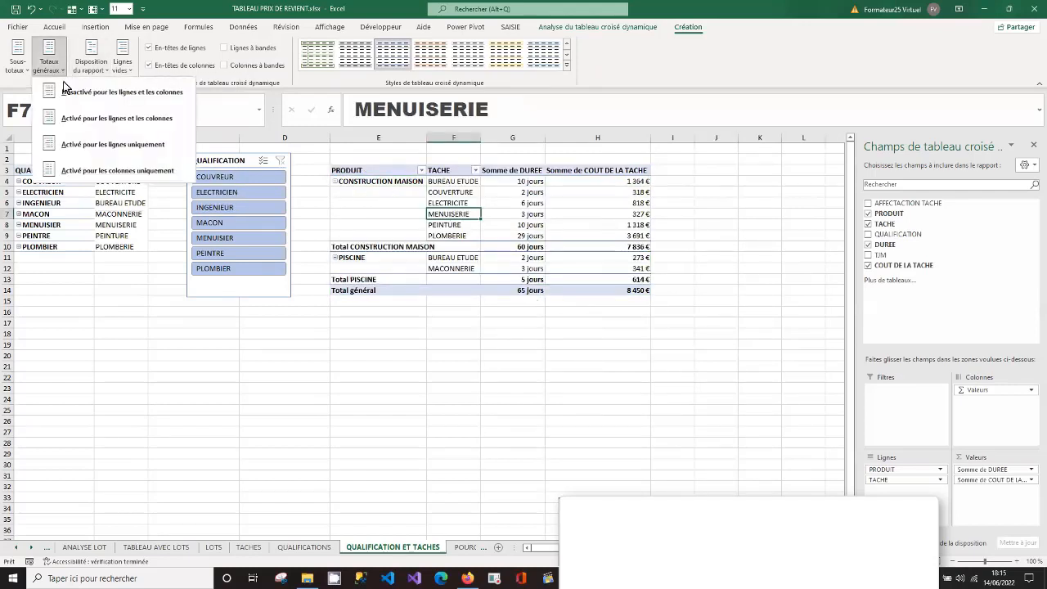
pyautogui.click(144, 92)
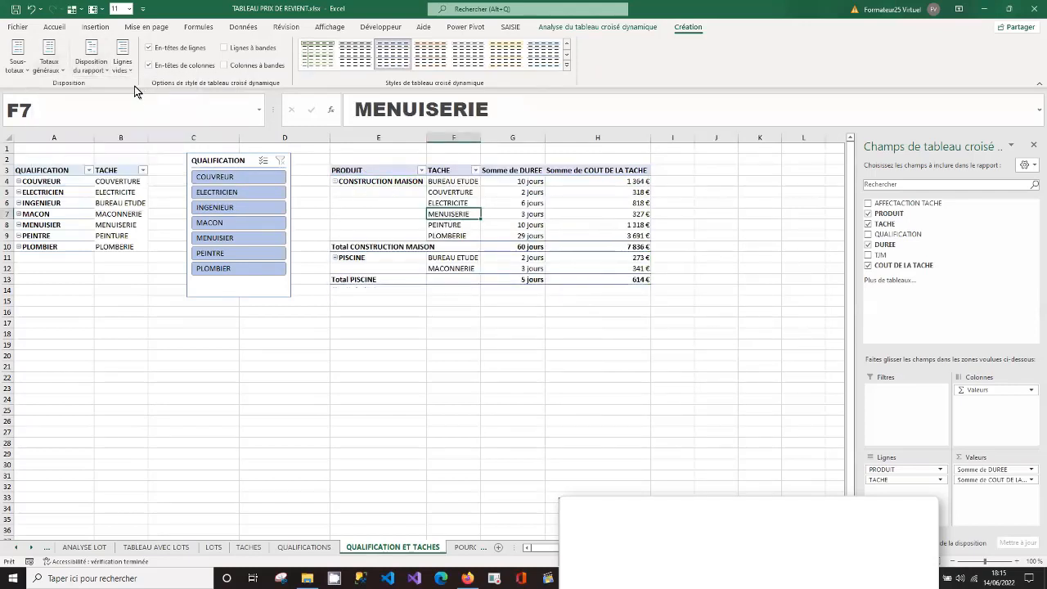
pyautogui.click(23, 70)
pyautogui.click(69, 91)
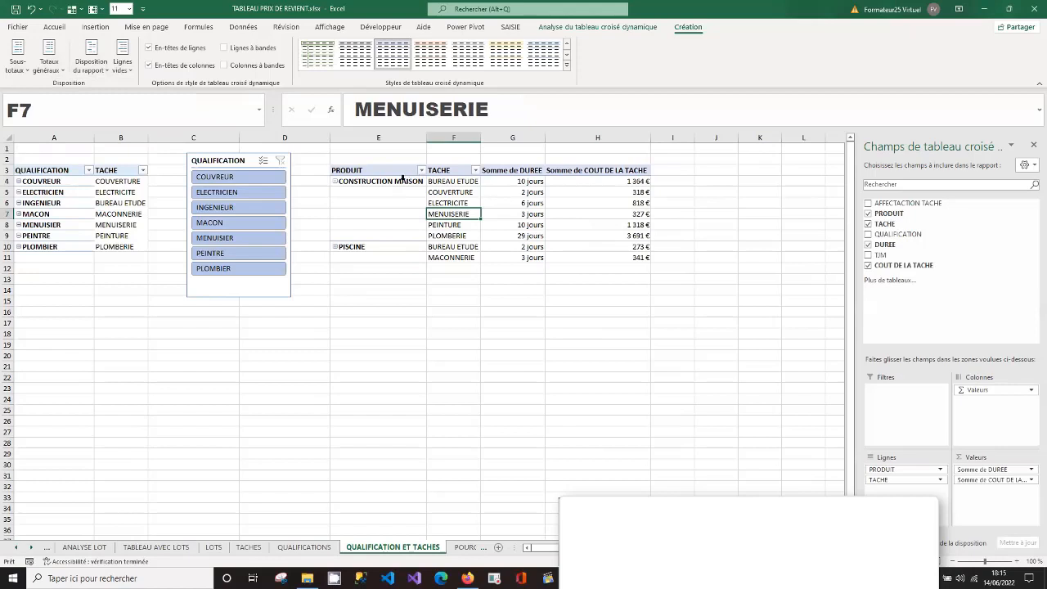
pyautogui.click(50, 72)
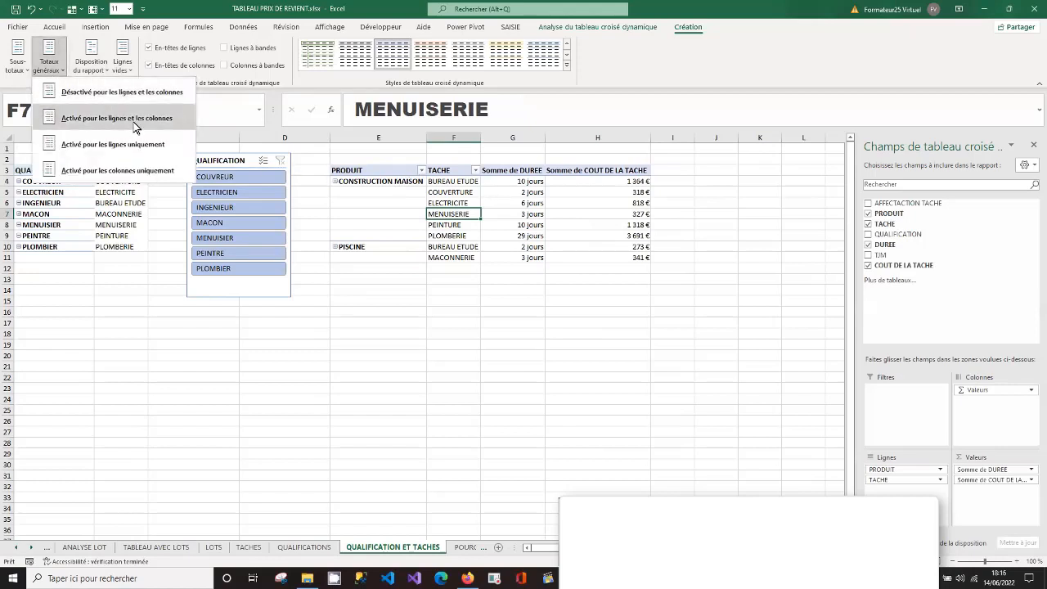
pyautogui.click(157, 118)
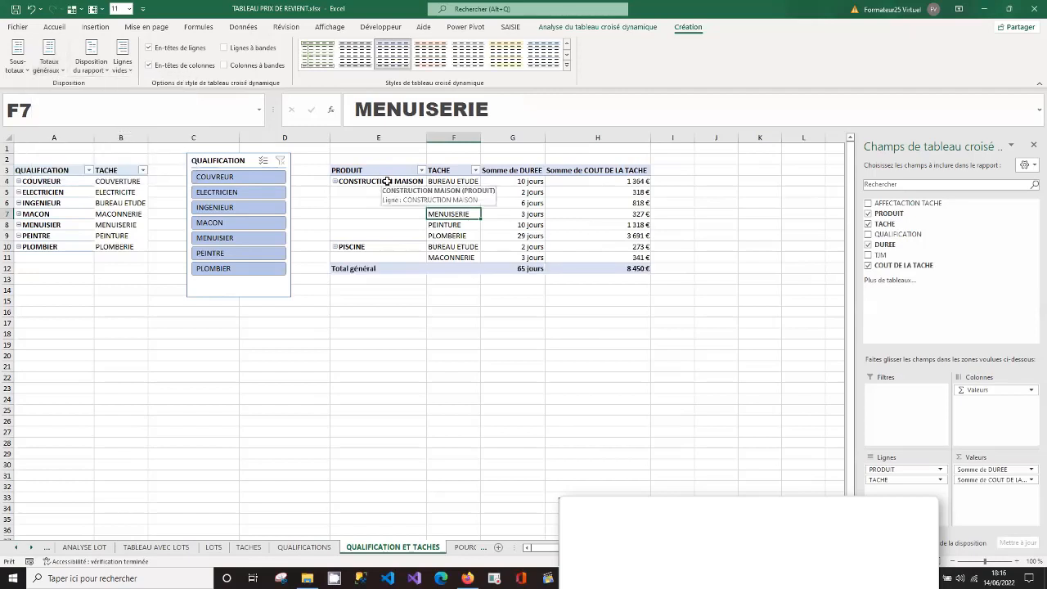
# - Insert a clustered column pivot chart from the PRODUIT and TACHE pivot table and position it below the table
pyautogui.moveTo(389, 173); pyautogui.dragTo(584, 268)
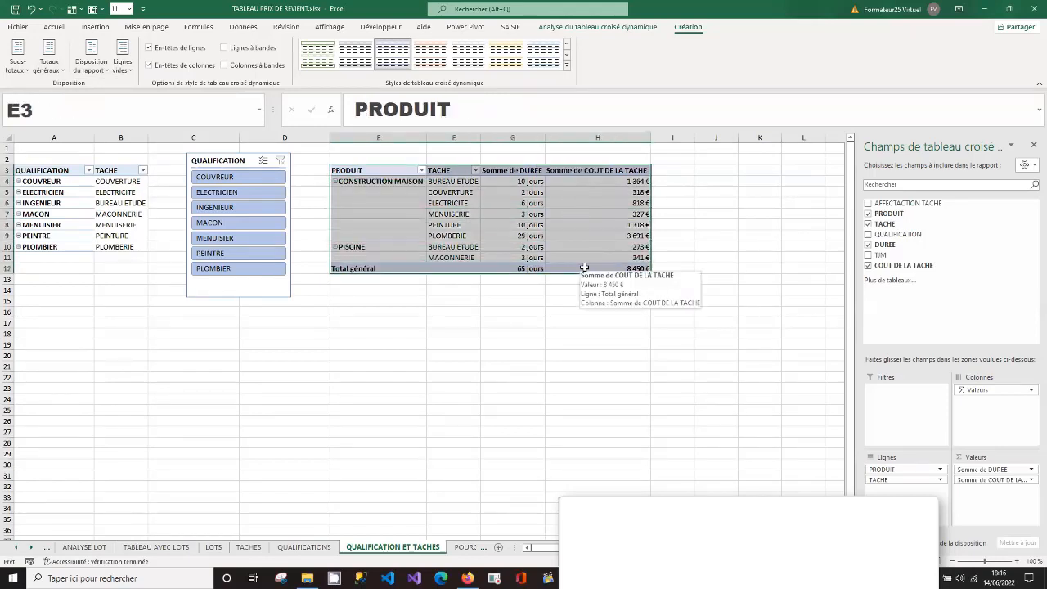
pyautogui.click(596, 30)
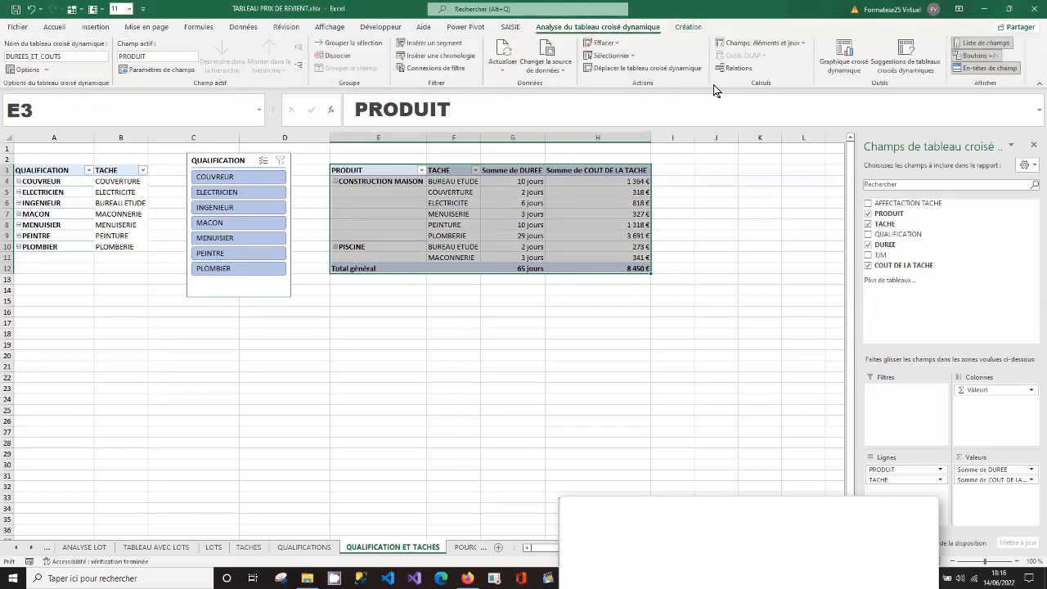
pyautogui.click(846, 61)
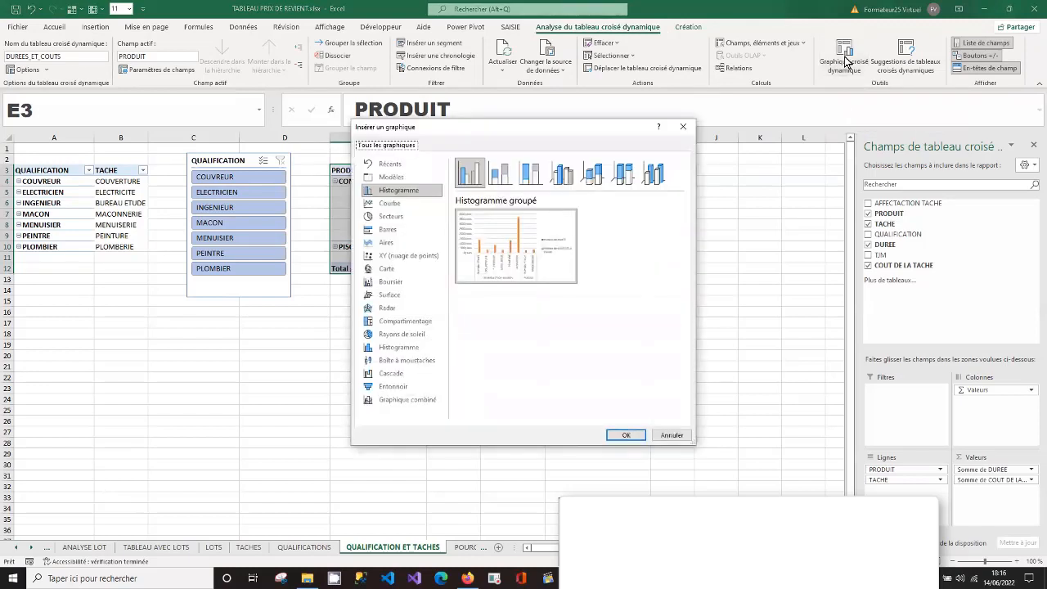
pyautogui.moveTo(582, 133); pyautogui.dragTo(704, 144)
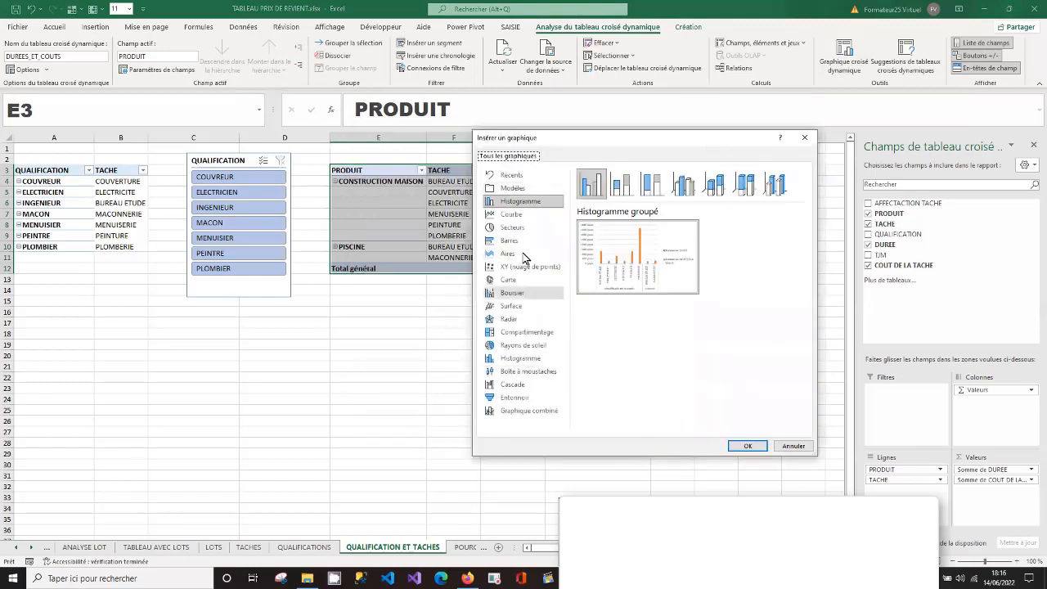
pyautogui.moveTo(630, 274)
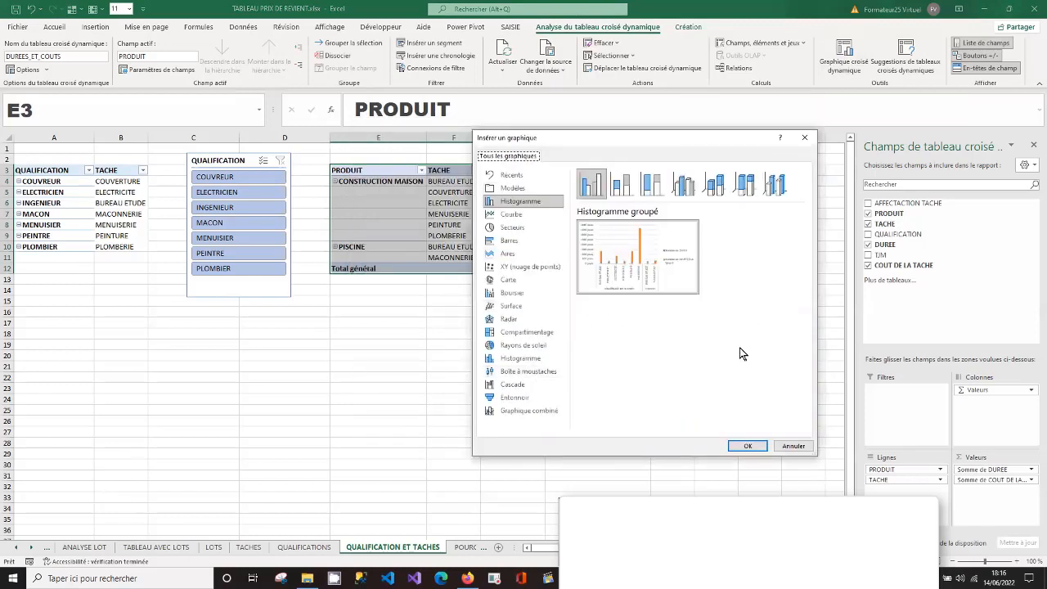
pyautogui.click(748, 447)
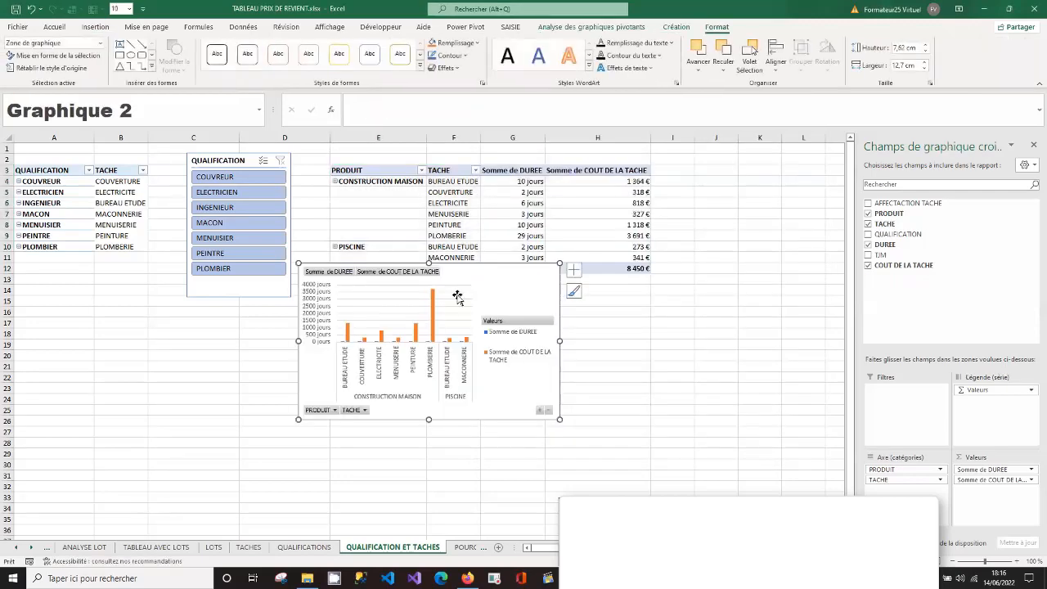
pyautogui.moveTo(510, 273); pyautogui.dragTo(593, 310)
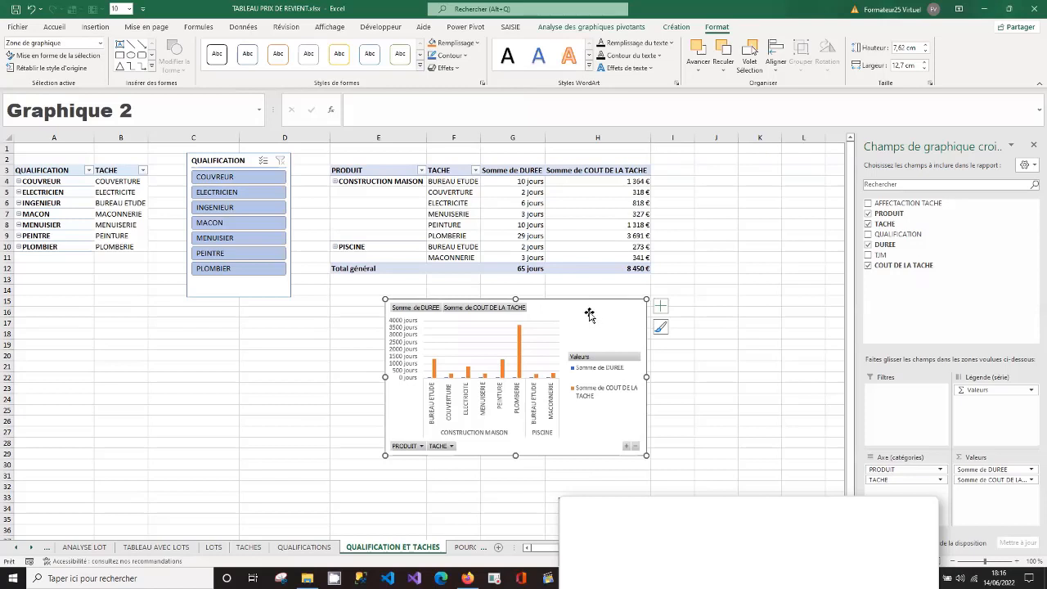
# - Hide the pivot chart's axes and gridlines, keeping its legend displayed
pyautogui.click(661, 307)
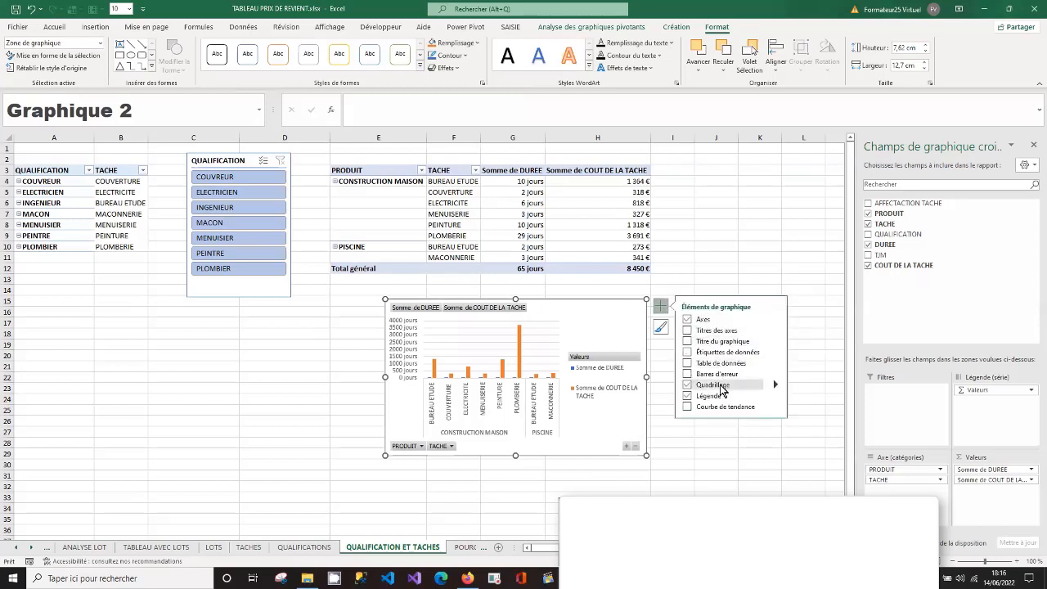
pyautogui.click(723, 342)
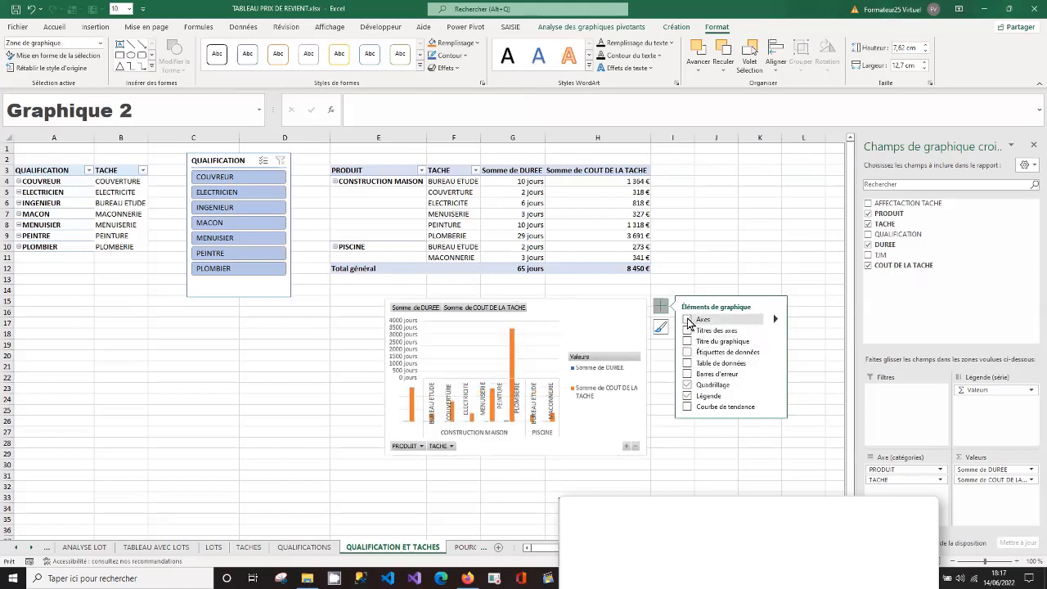
pyautogui.click(688, 320)
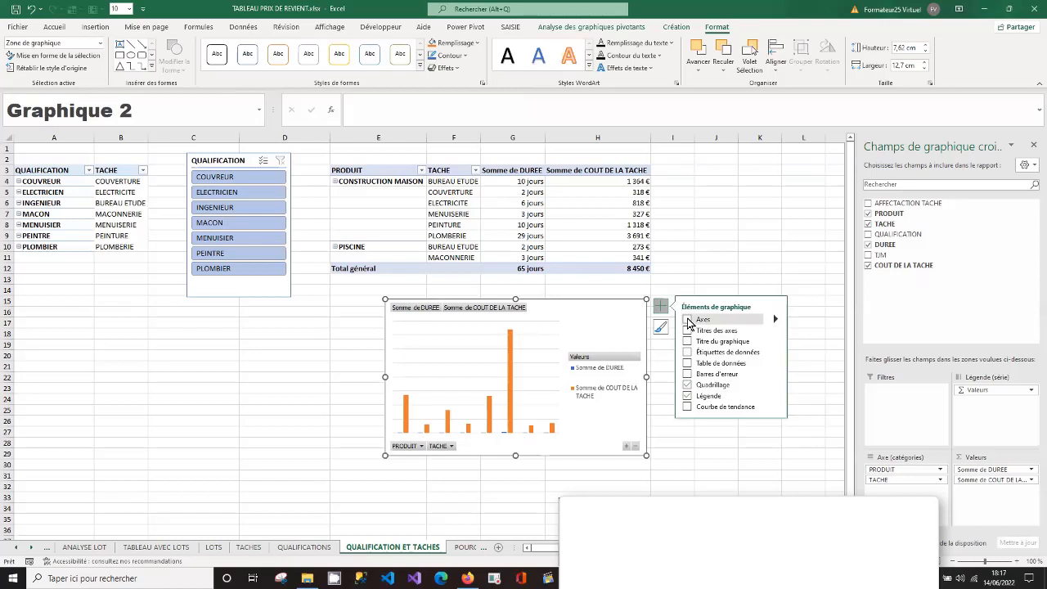
pyautogui.click(688, 385)
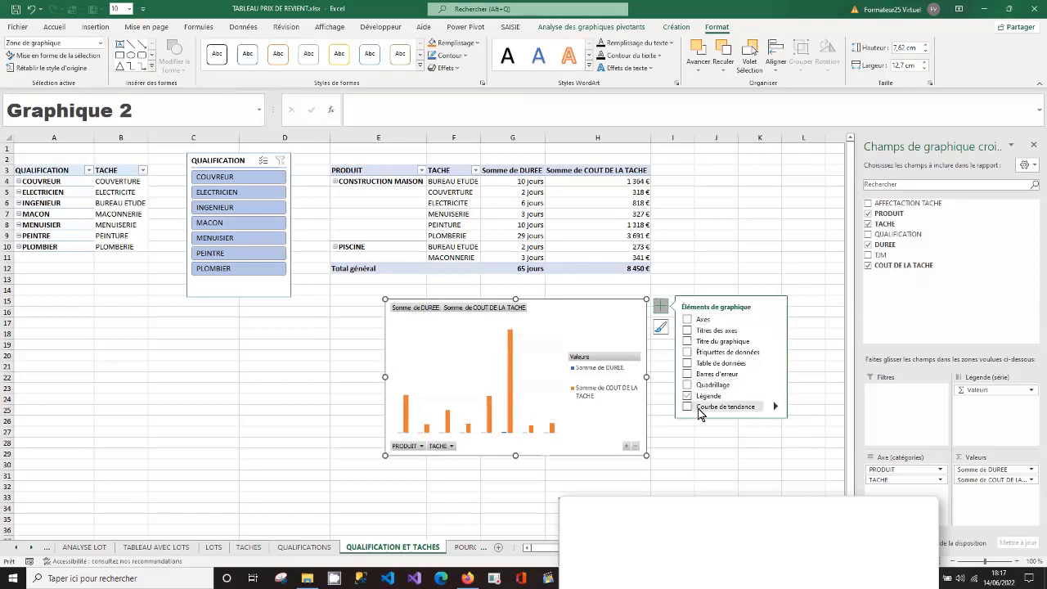
pyautogui.click(686, 395)
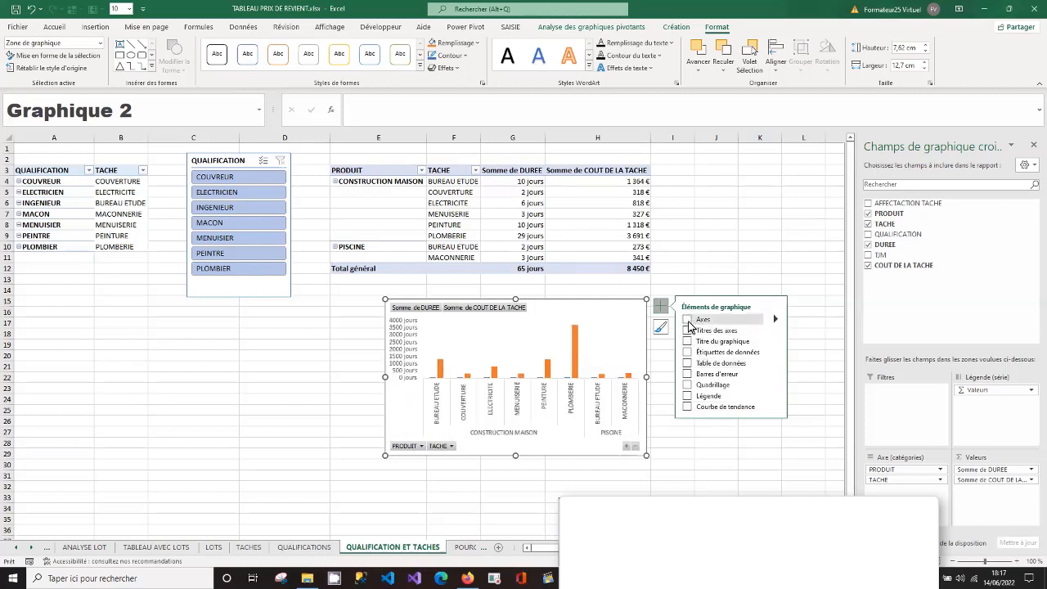
pyautogui.click(688, 397)
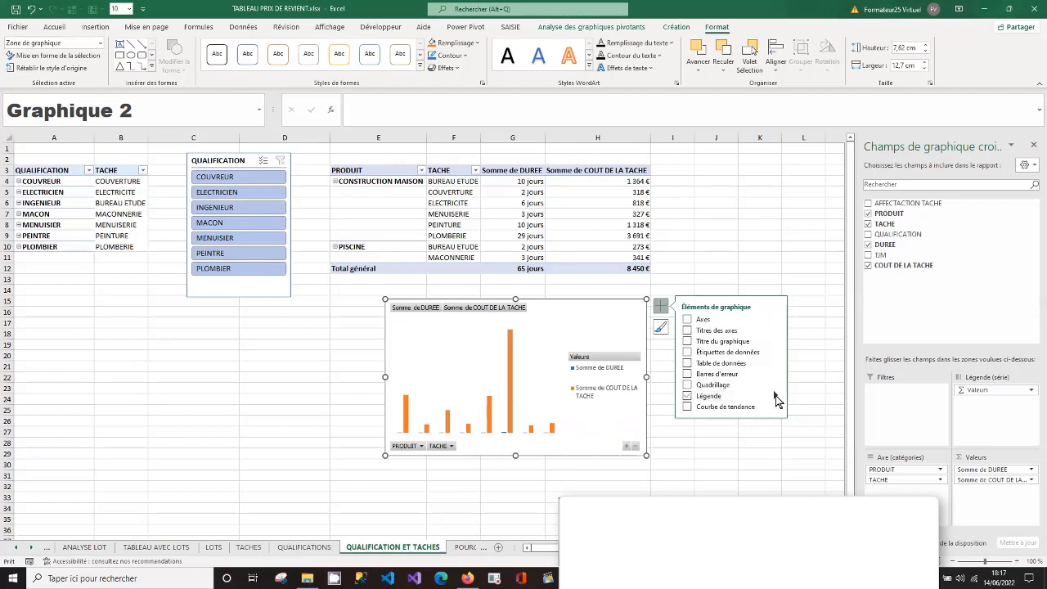
pyautogui.click(775, 396)
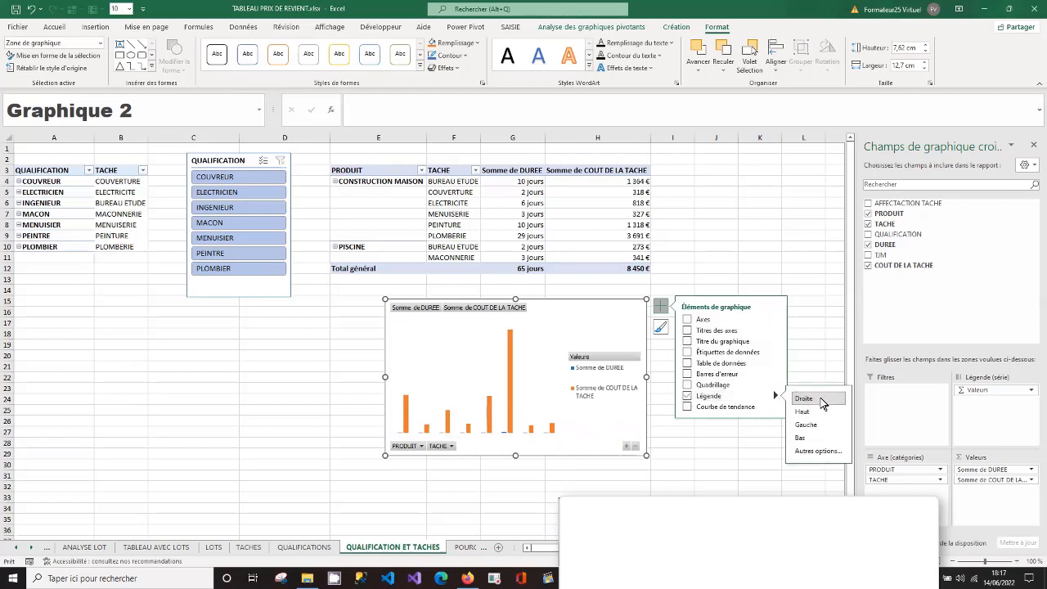
# - Apply the grey gradient style with data labels to the pivot chart and fill the chart area with light blue
pyautogui.click(662, 330)
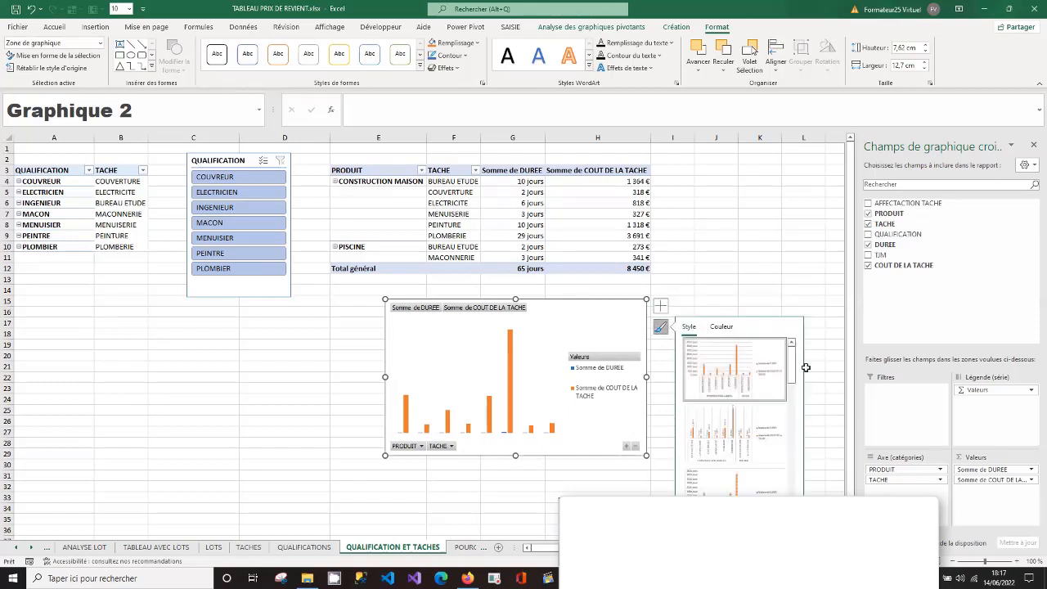
pyautogui.moveTo(794, 370); pyautogui.dragTo(794, 393)
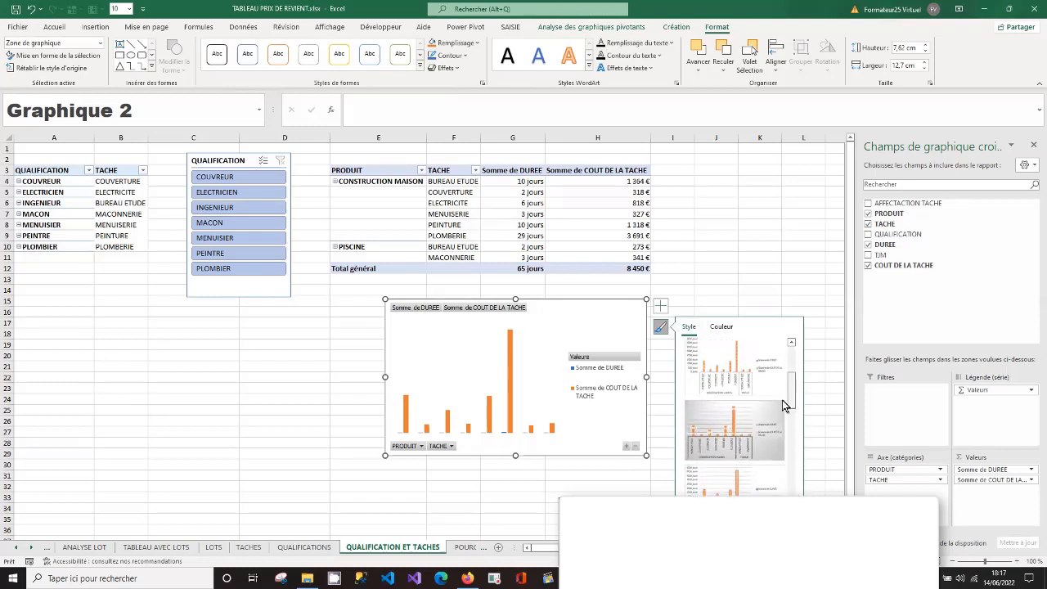
pyautogui.click(753, 423)
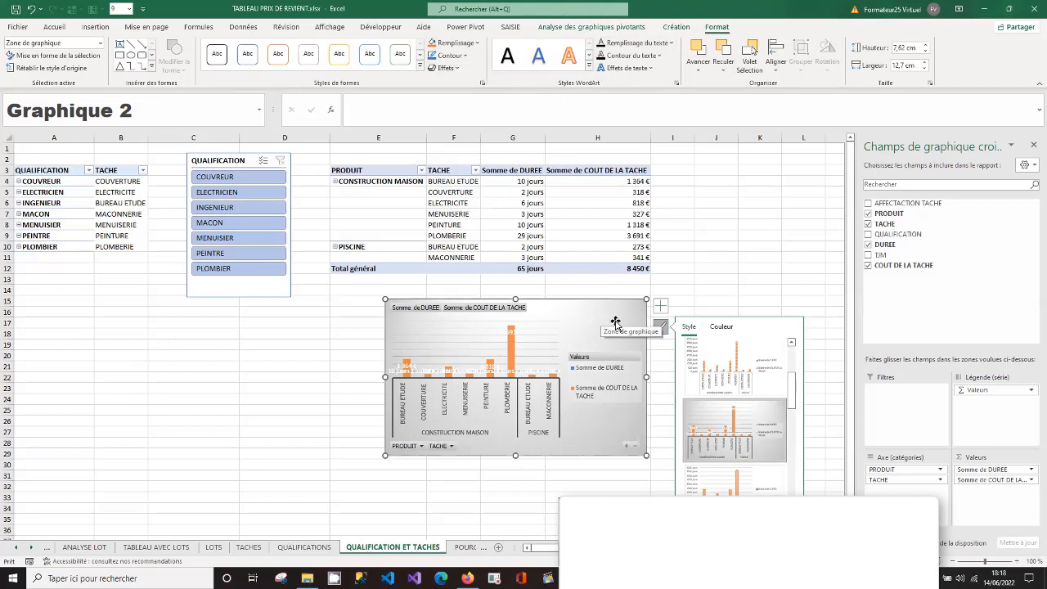
pyautogui.click(474, 42)
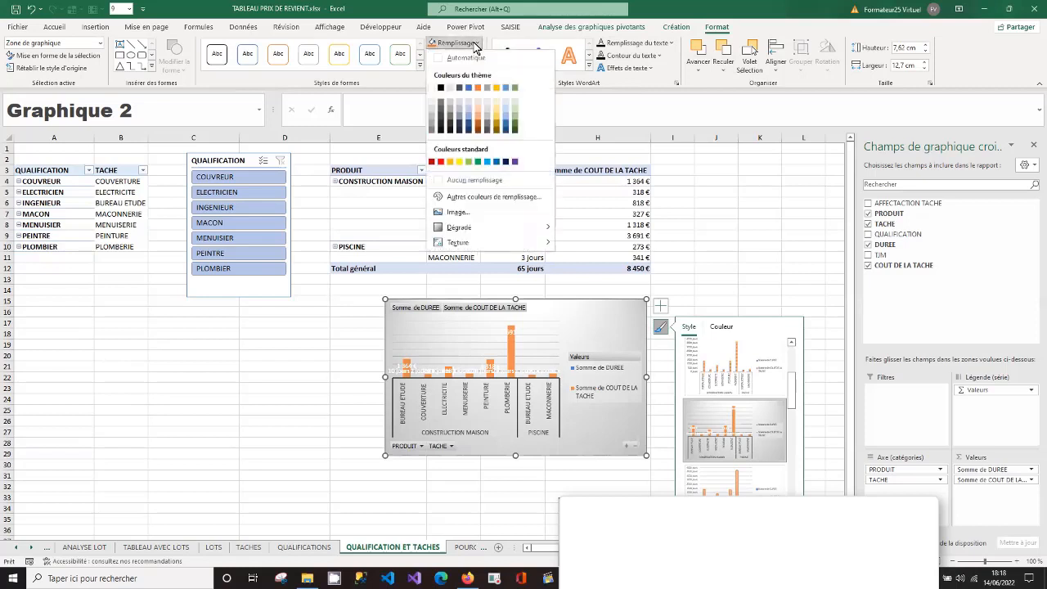
pyautogui.click(508, 118)
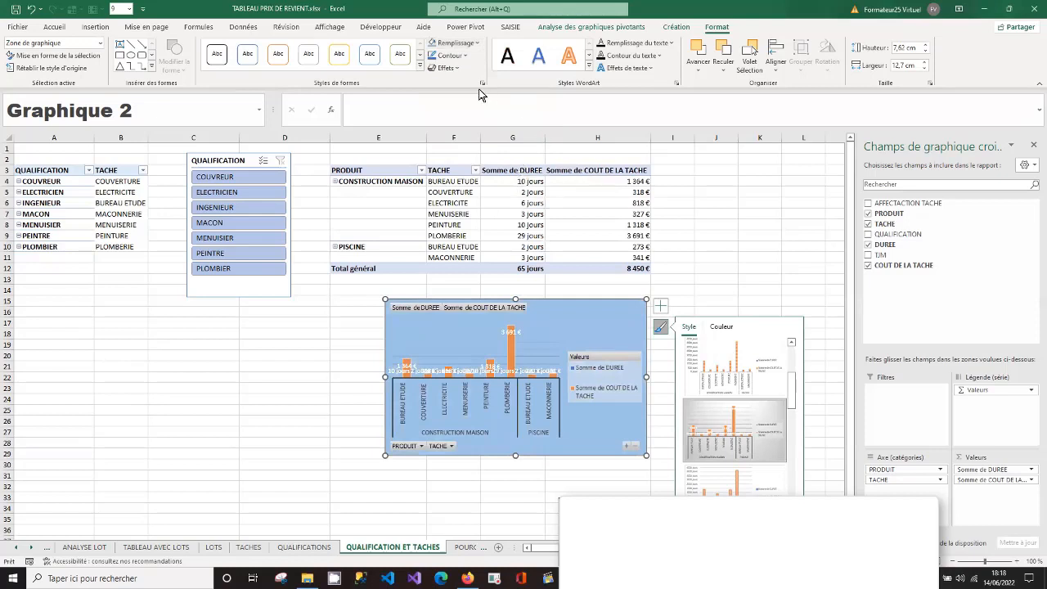
# - Fill only the PLOMBERIE column of the COUT DE LA TACHE series with red
pyautogui.click(512, 353)
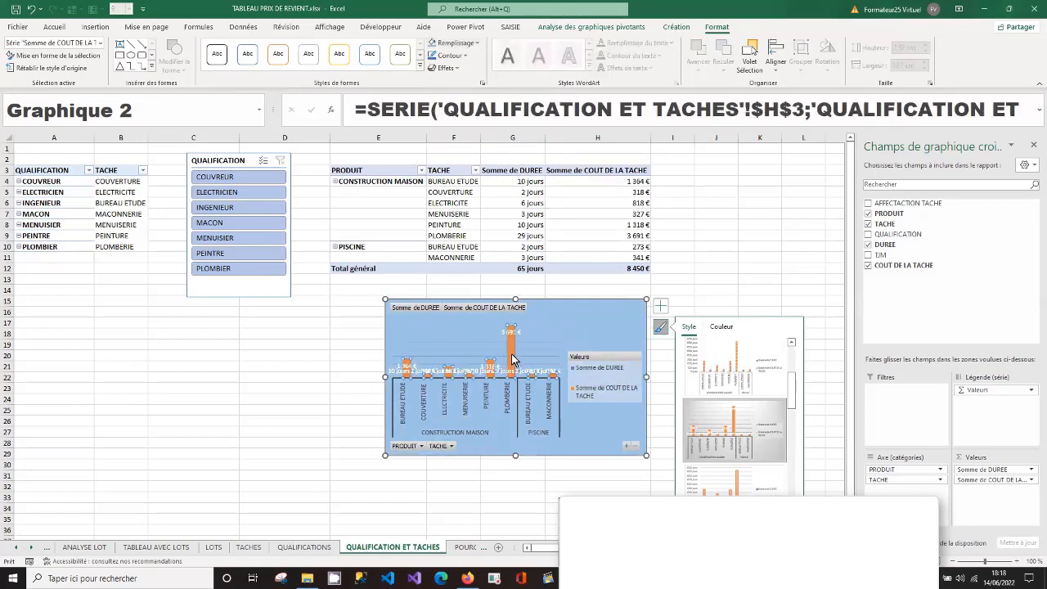
pyautogui.doubleClick(511, 358)
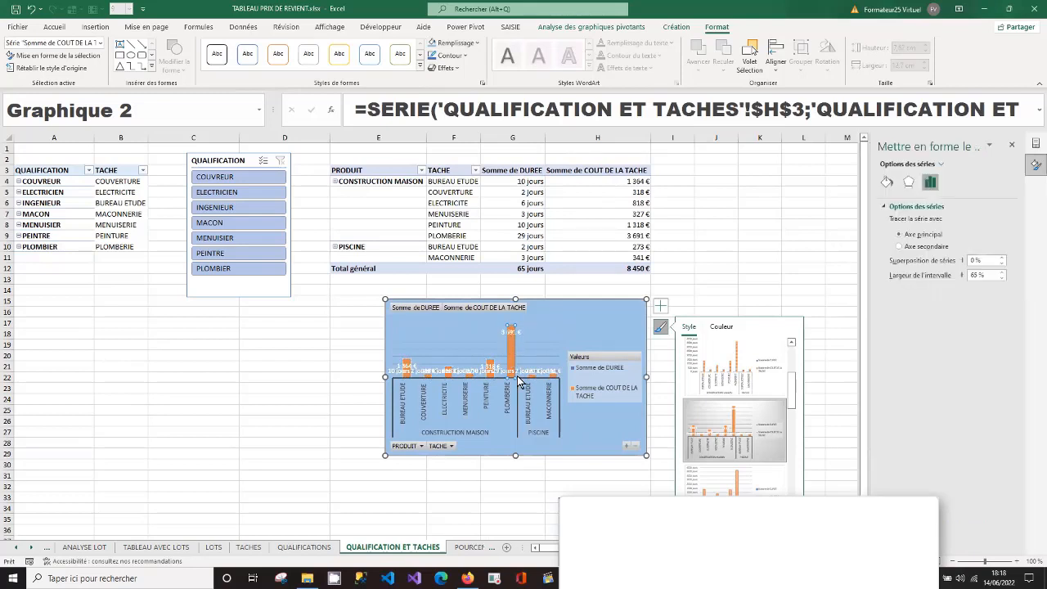
pyautogui.click(470, 43)
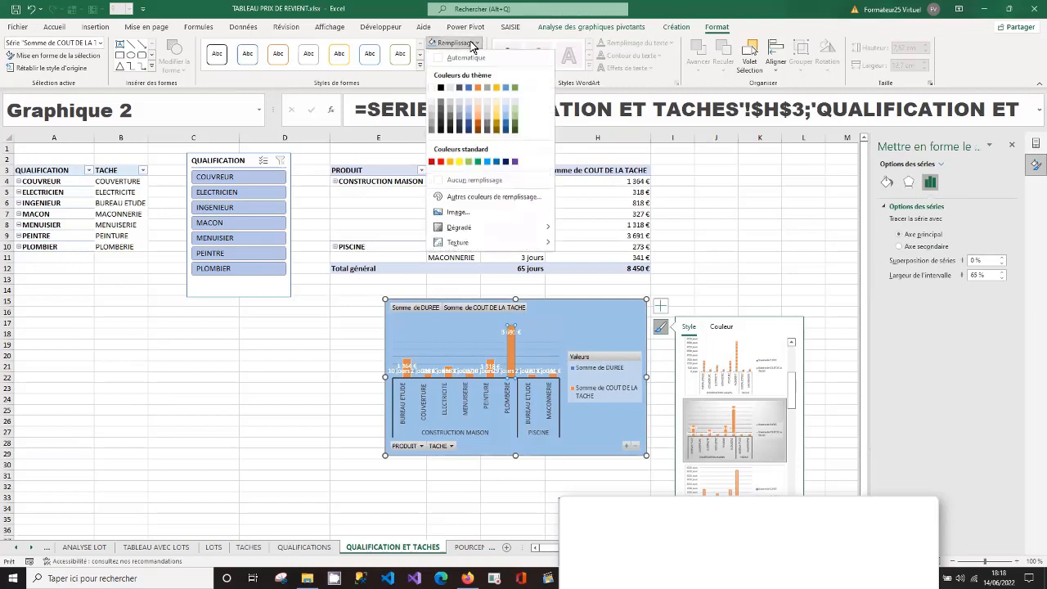
pyautogui.click(440, 161)
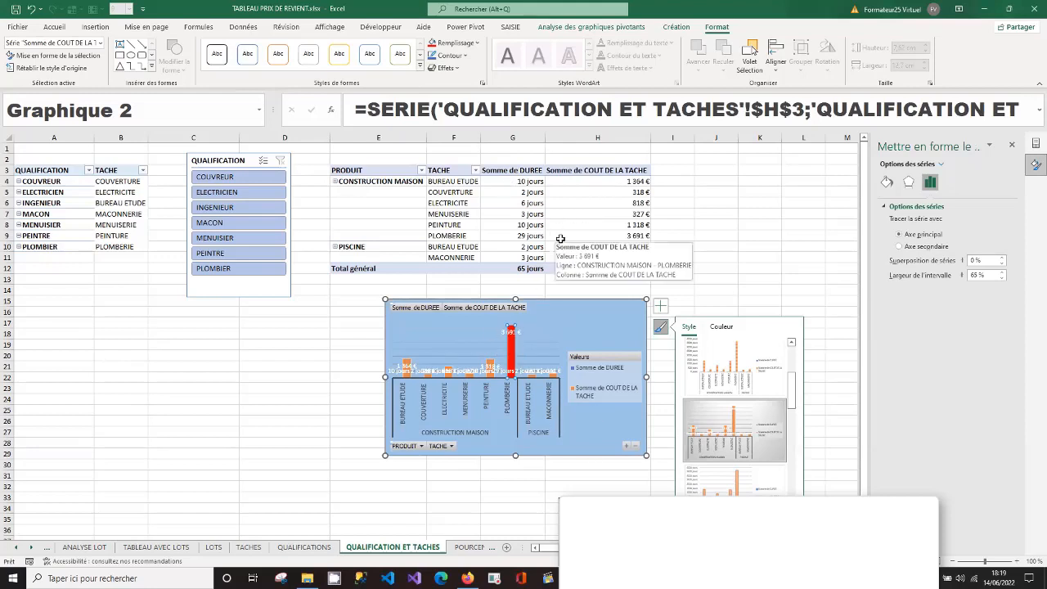
# - Filter the pivot tables and chart to INGENIEUR with the QUALIFICATION slicer
pyautogui.click(235, 210)
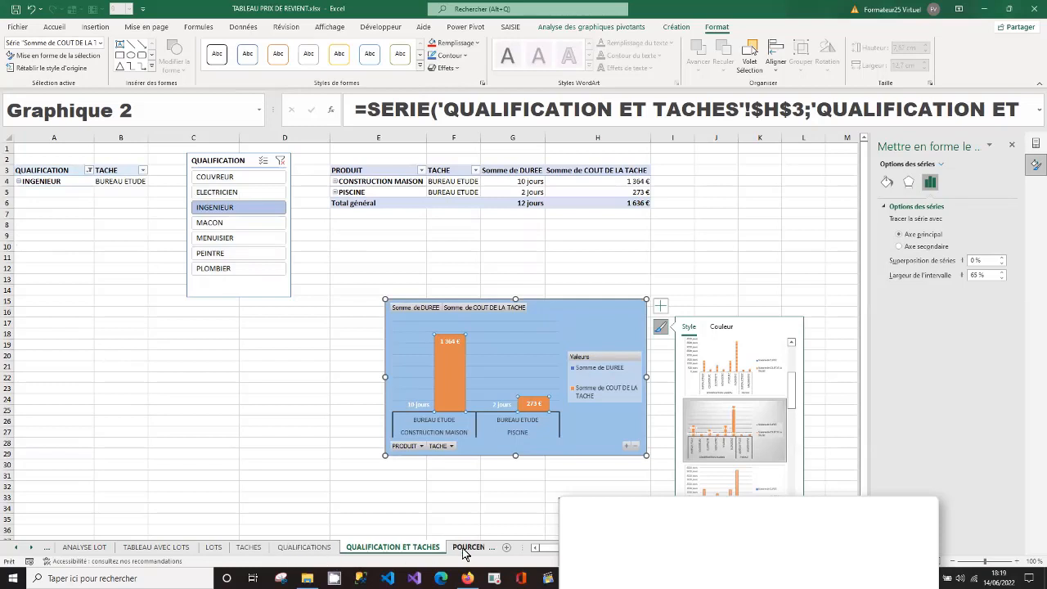
pyautogui.click(585, 30)
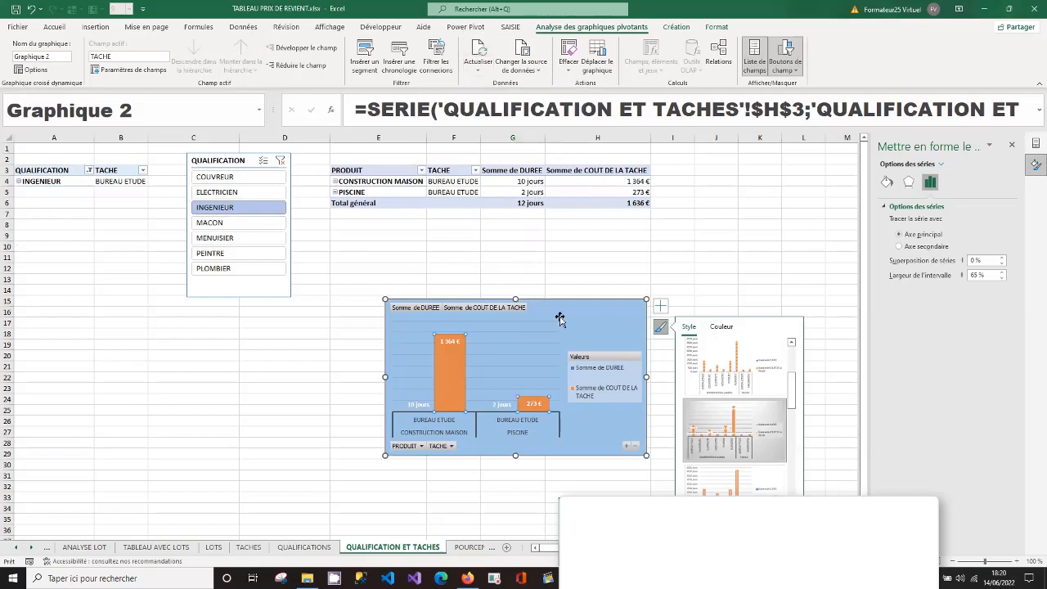
# - View the pivot tables and chart filtered to MACON, PLOMBIER and COUVREUR in turn, finishing by clearing the QUALIFICATION slicer's filter
pyautogui.click(265, 223)
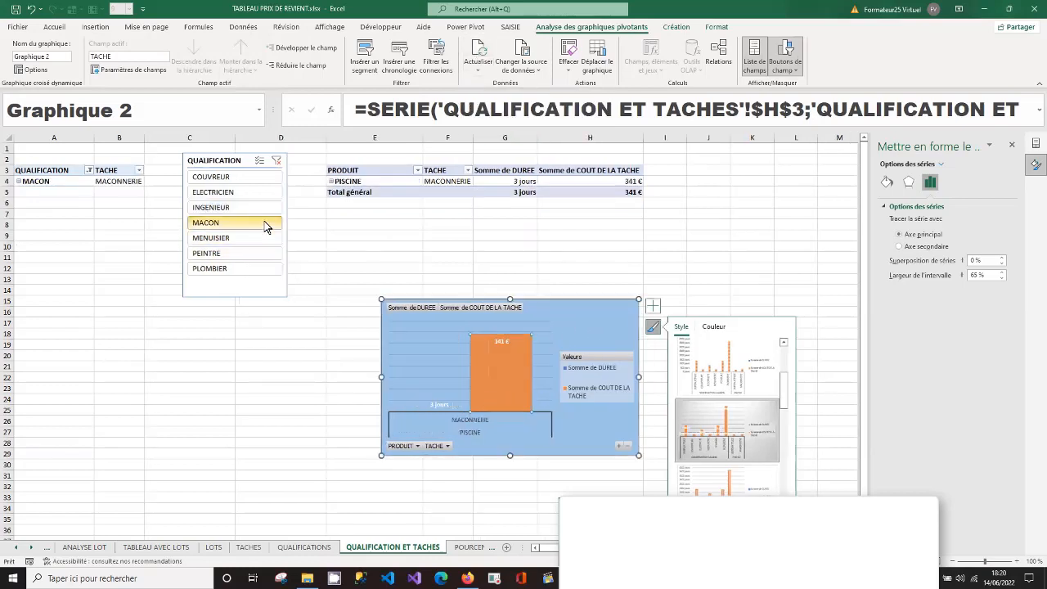
pyautogui.click(255, 270)
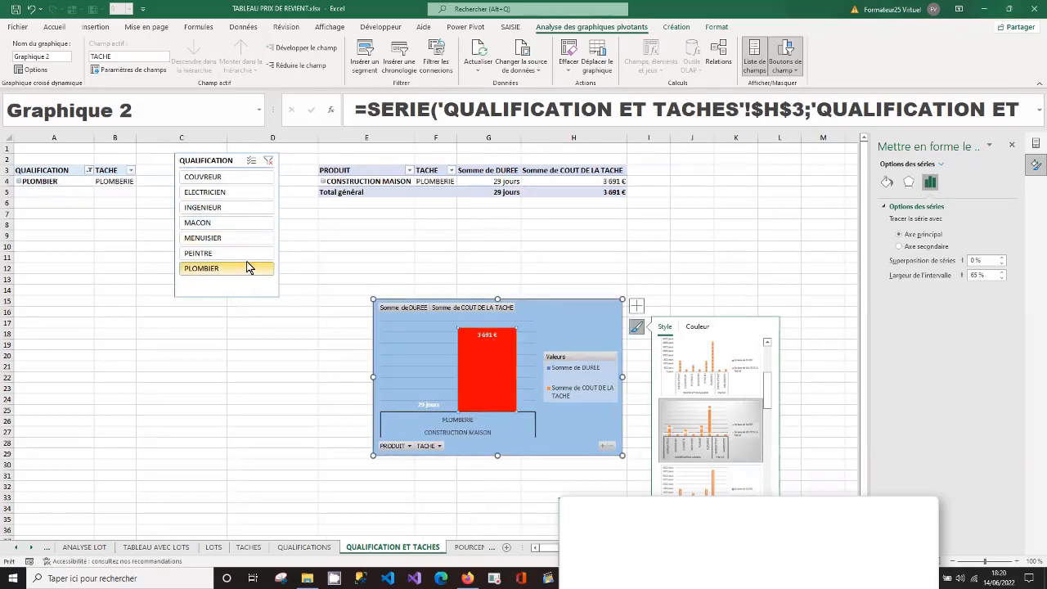
pyautogui.click(242, 178)
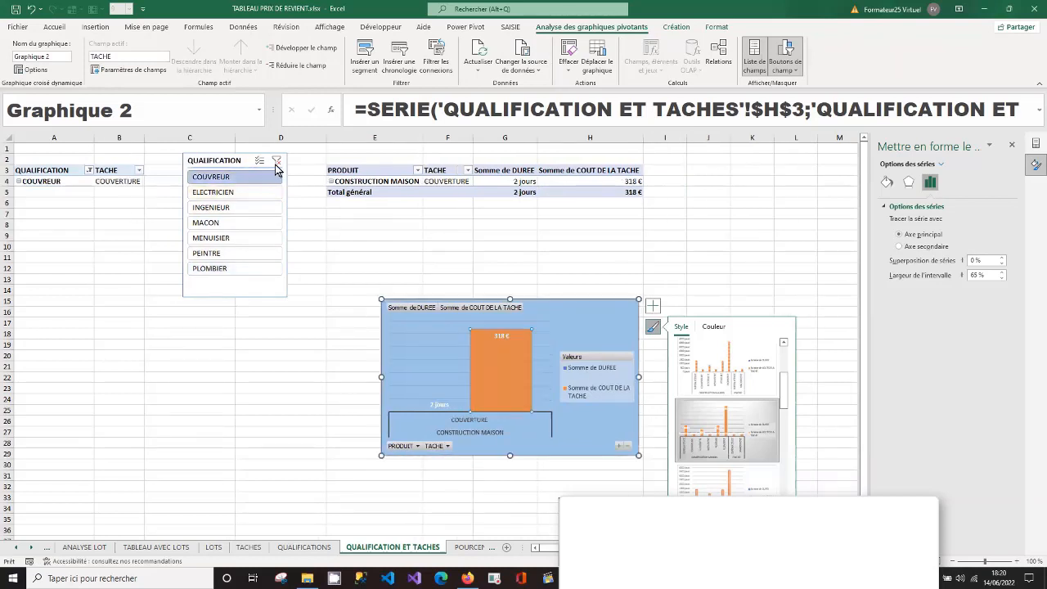
pyautogui.click(277, 162)
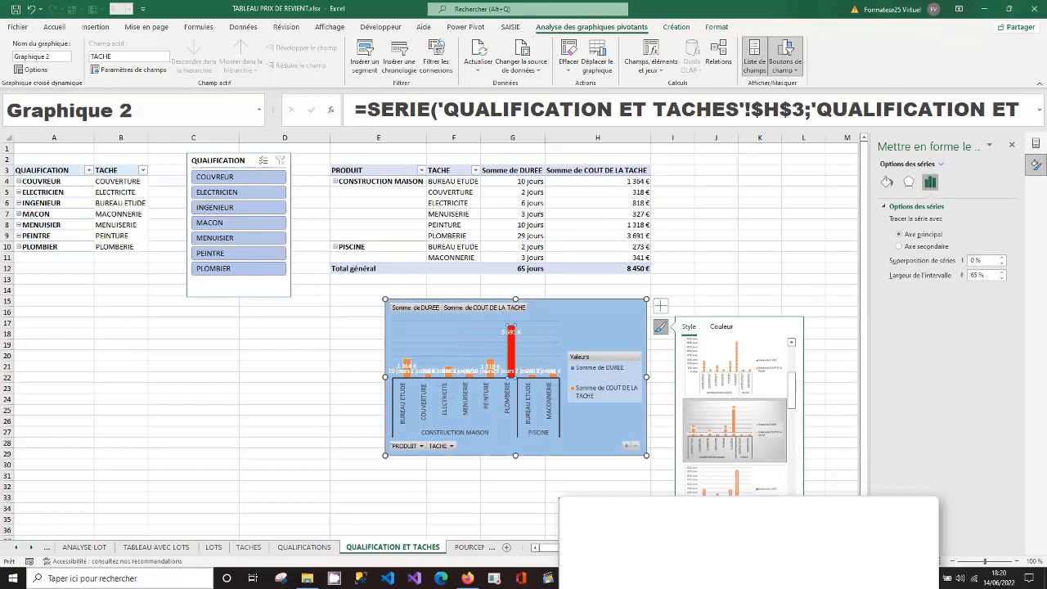
# - On the AFFECTATION_DE_TACHES sheet, close the formatting pane and set the duration in F10 for the last PLOMBERIE task to 18
pyautogui.click(34, 548)
pyautogui.click(33, 548)
pyautogui.click(34, 548)
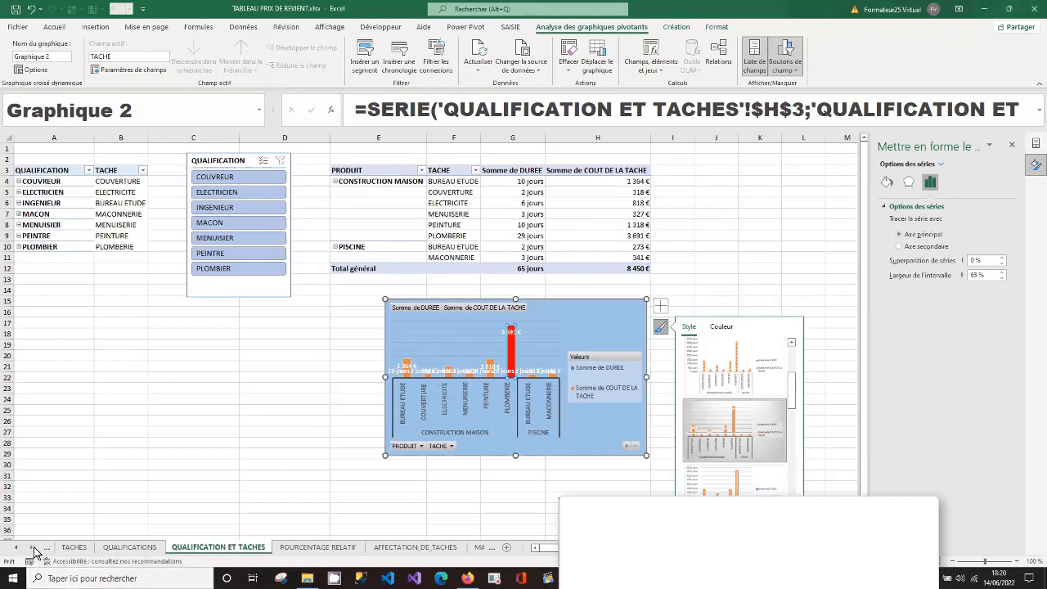
pyautogui.click(417, 547)
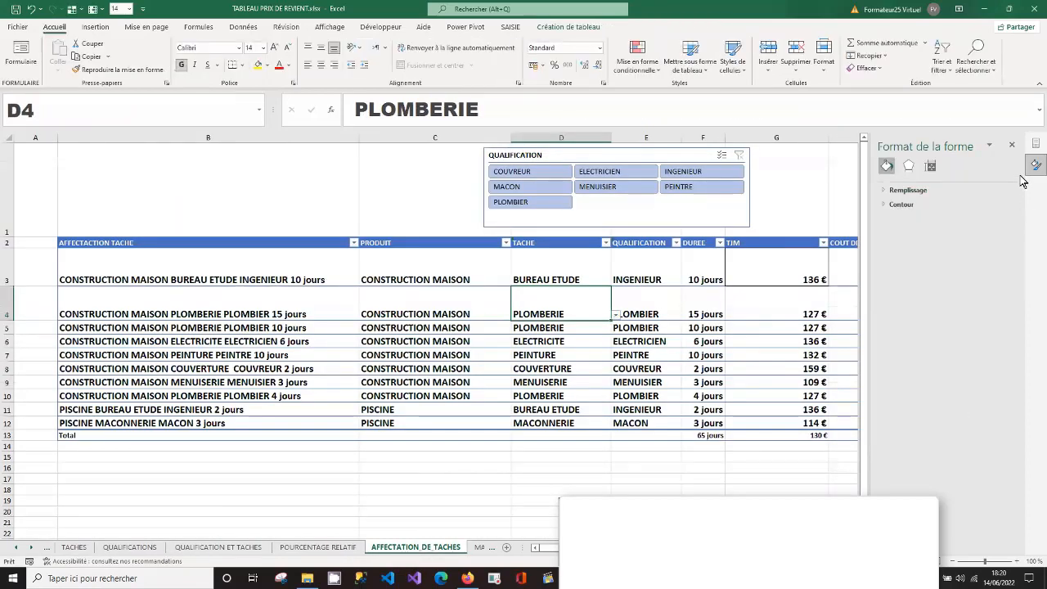
pyautogui.click(1013, 147)
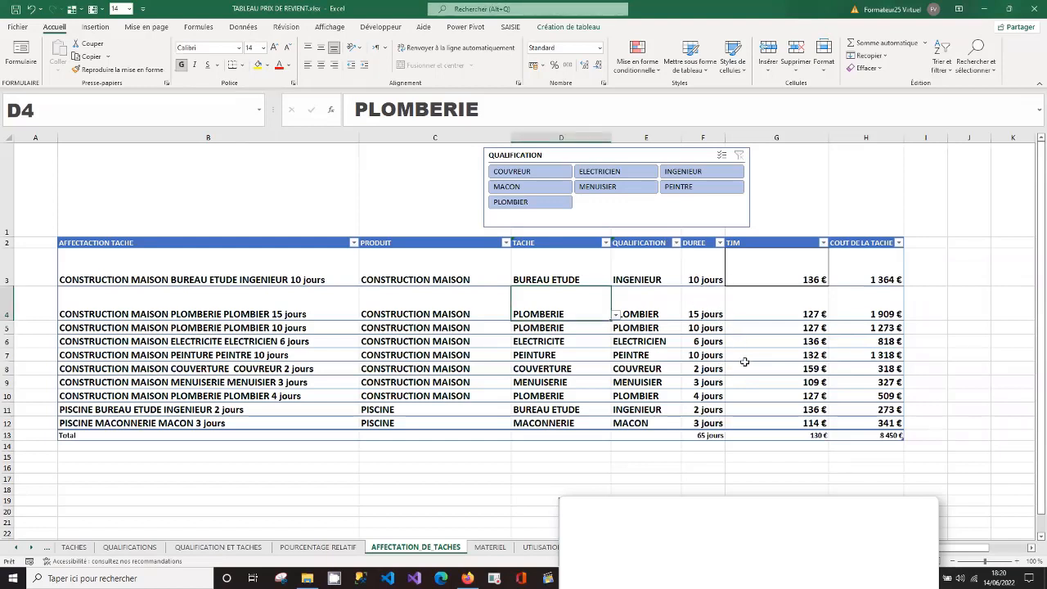
pyautogui.click(704, 396)
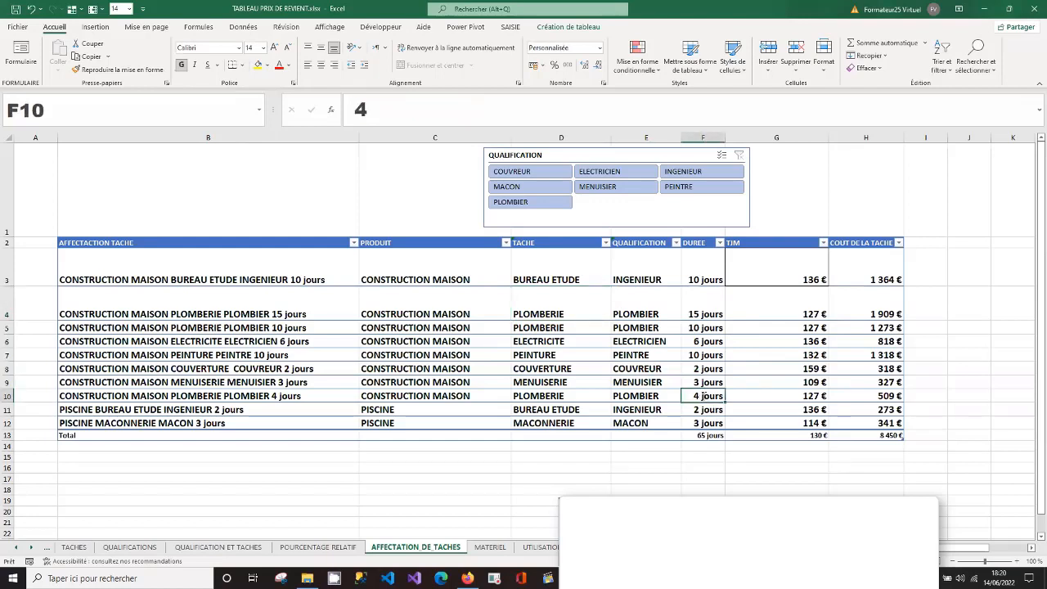
pyautogui.write('18')
pyautogui.press('Return')
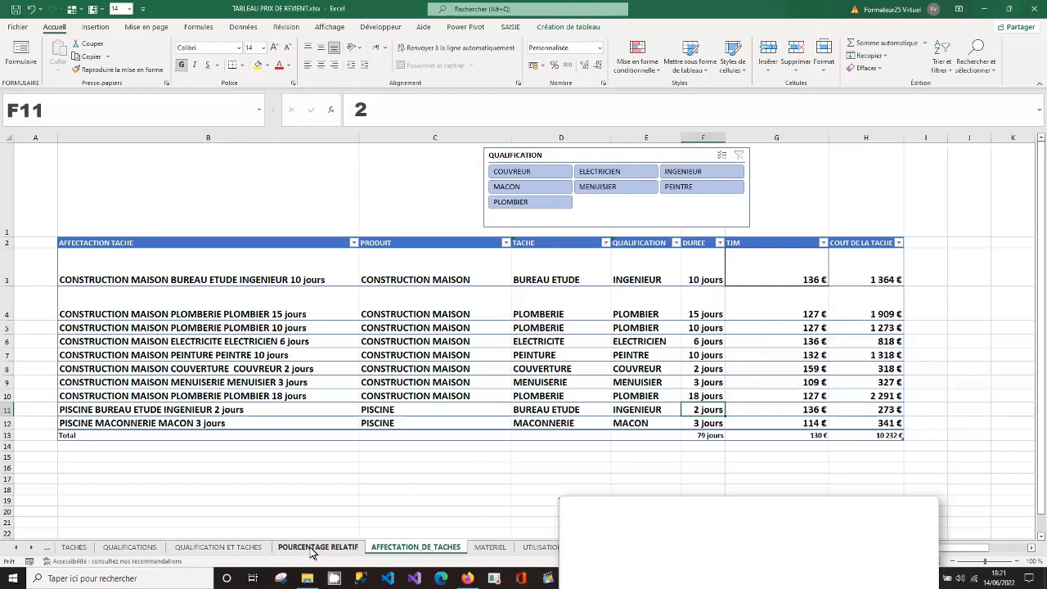
# - Refresh the pivot chart's data on the QUALIFICATION ET TACHES sheet, and also refresh all of the workbook's data
pyautogui.click(233, 549)
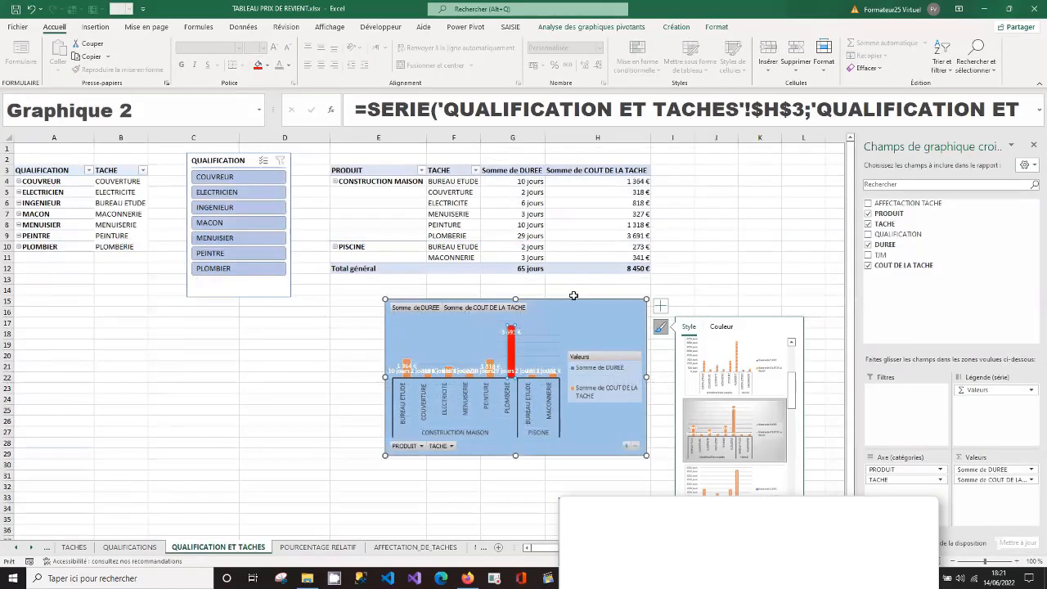
pyautogui.click(613, 29)
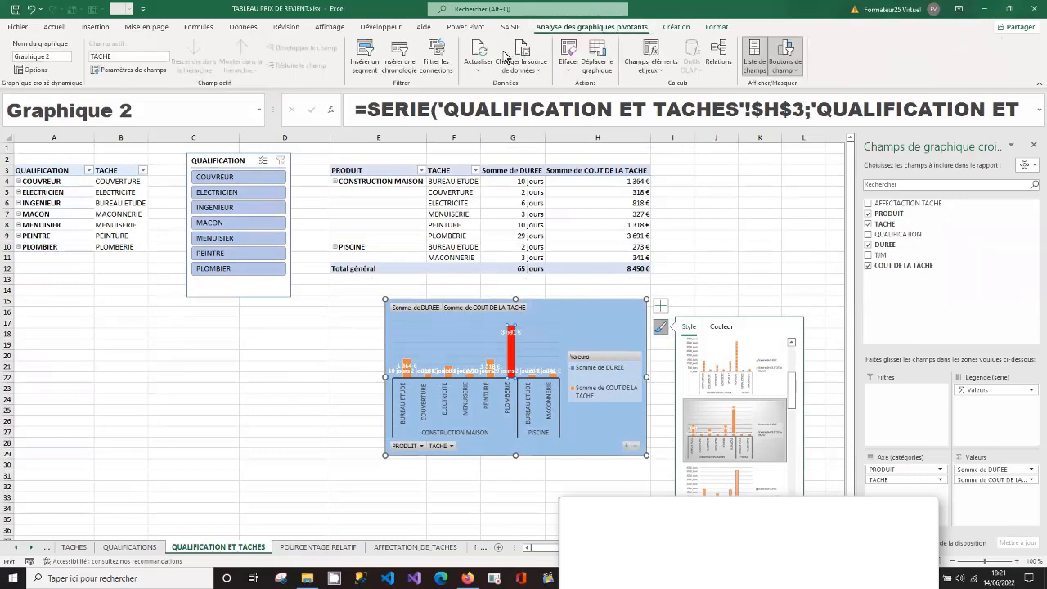
pyautogui.click(477, 55)
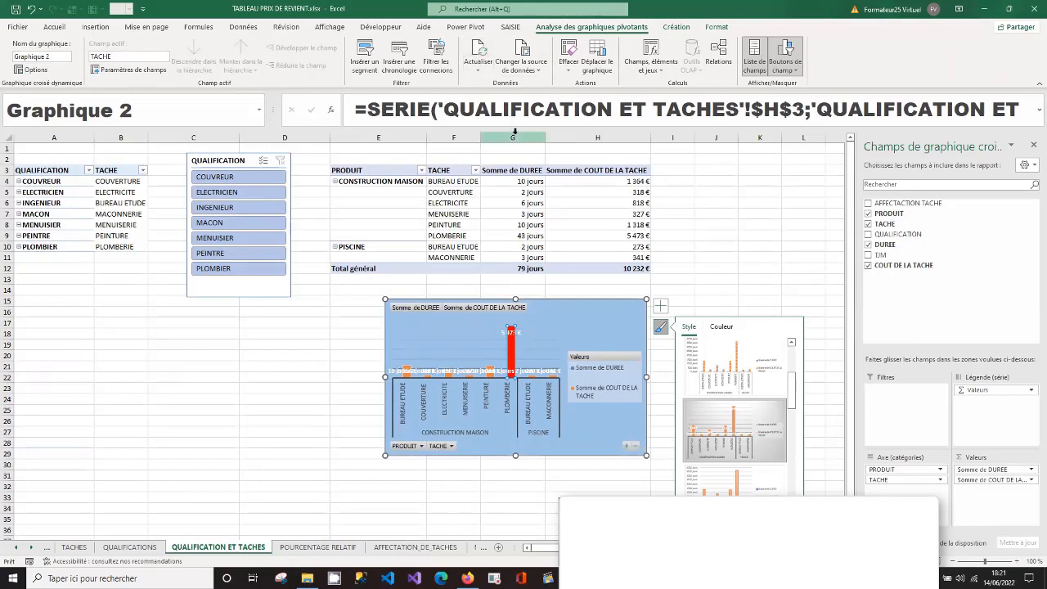
pyautogui.click(244, 26)
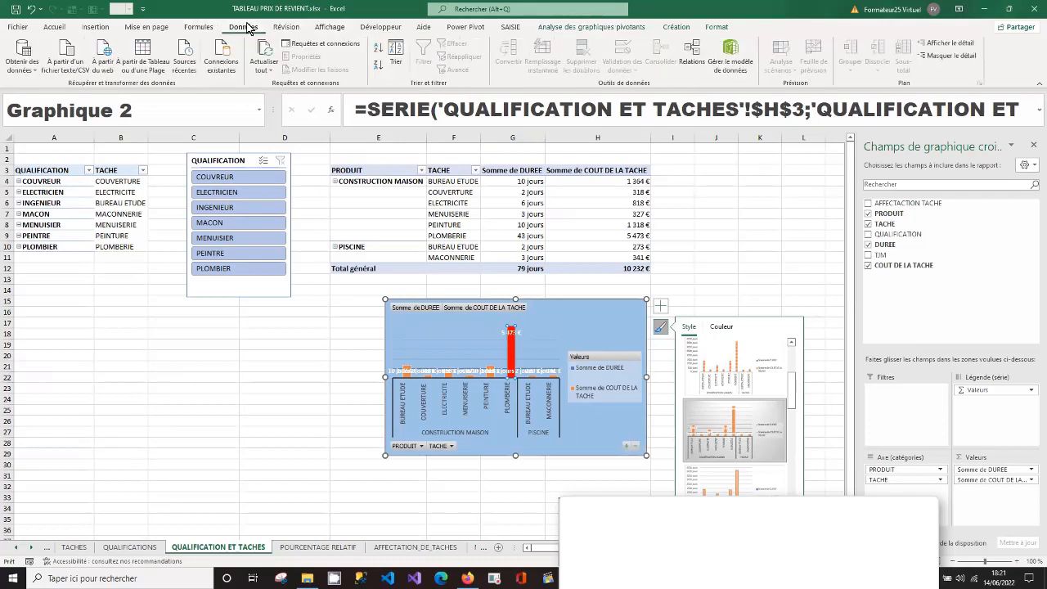
pyautogui.click(277, 70)
pyautogui.click(301, 86)
# - Compare the total duration and cost of the AFFECTATION_DE_TACHES table with the grand totals of the pivot table on QUALIFICATION ET TACHES
pyautogui.click(429, 552)
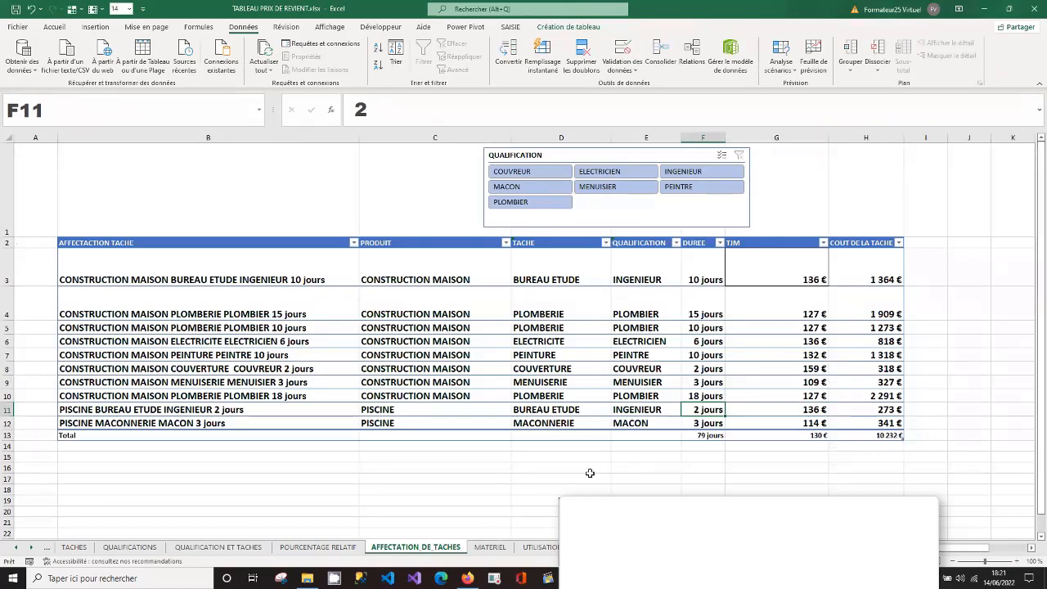
pyautogui.click(235, 552)
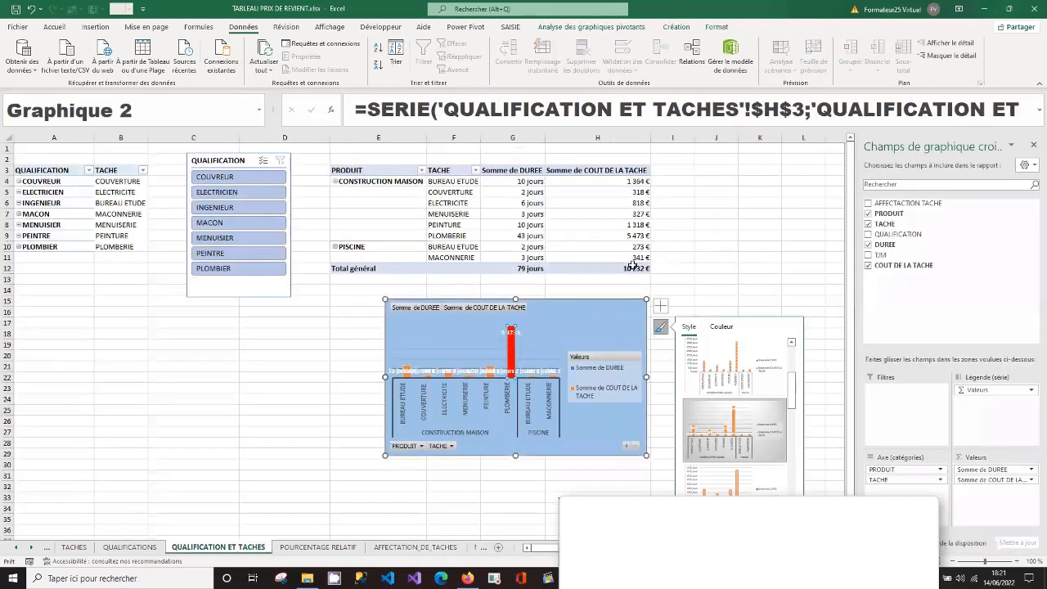
pyautogui.moveTo(613, 271)
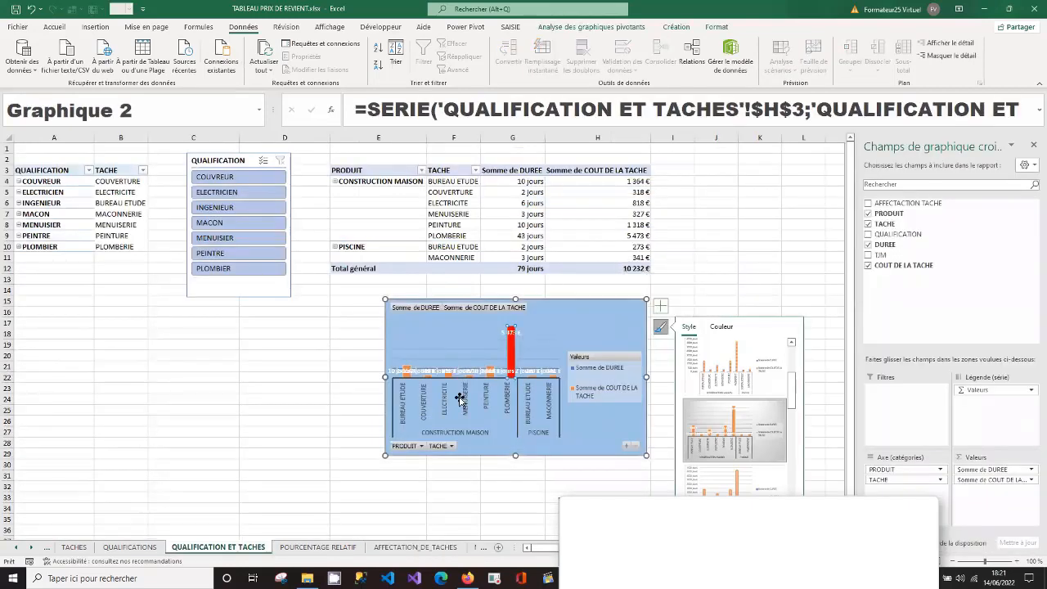
# - Filter the table on the AFFECTATION_DE_TACHES sheet to PLOMBIER with its QUALIFICATION slicer
pyautogui.click(417, 547)
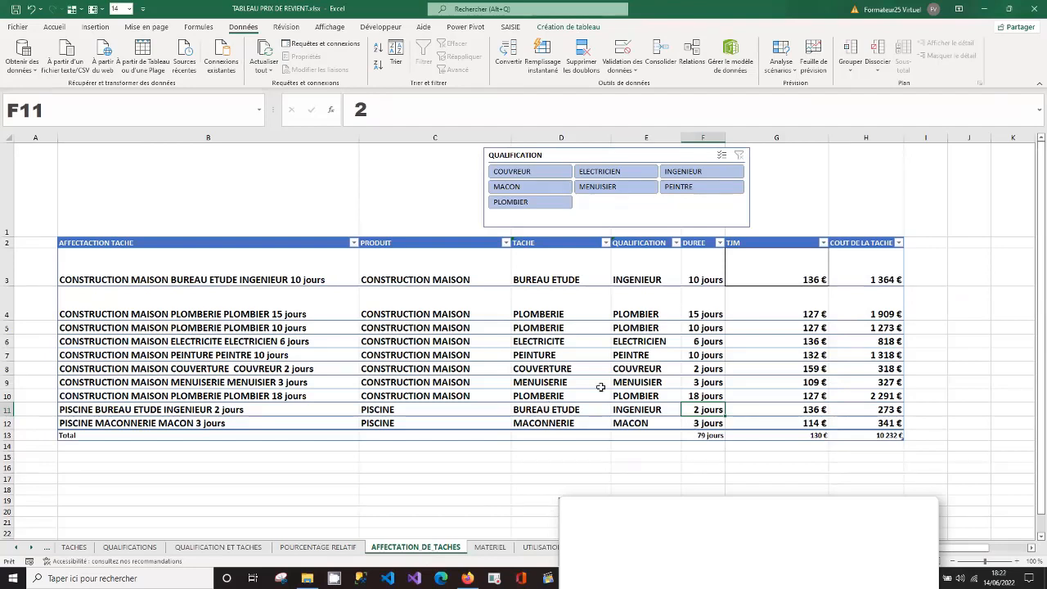
pyautogui.click(553, 207)
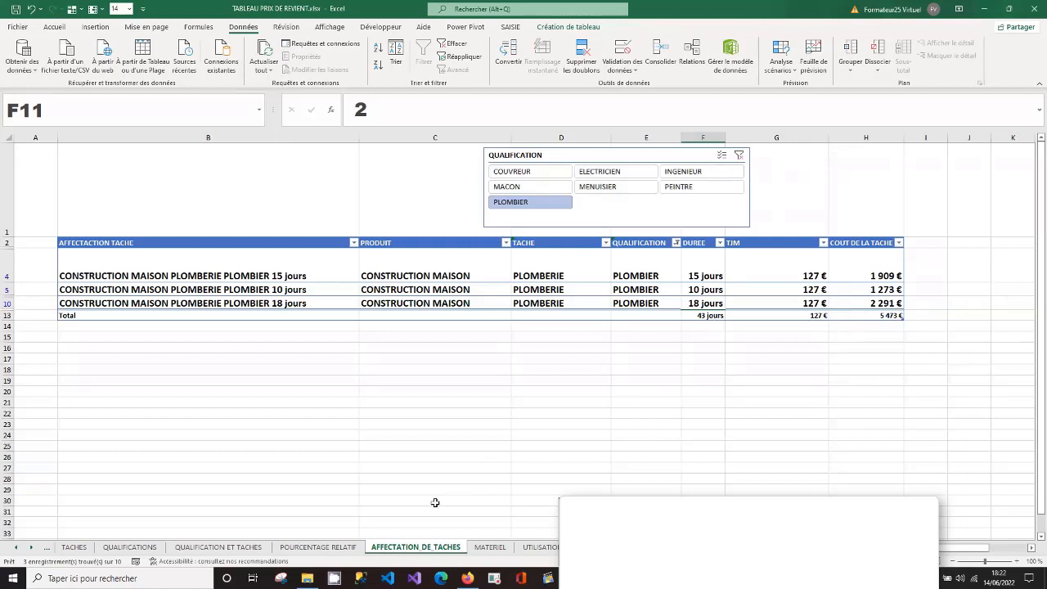
# - Check the PLOMBIER duration and cost totals on QUALIFICATION ET TACHES through its slicer, and clear the slicer's filter
pyautogui.click(242, 548)
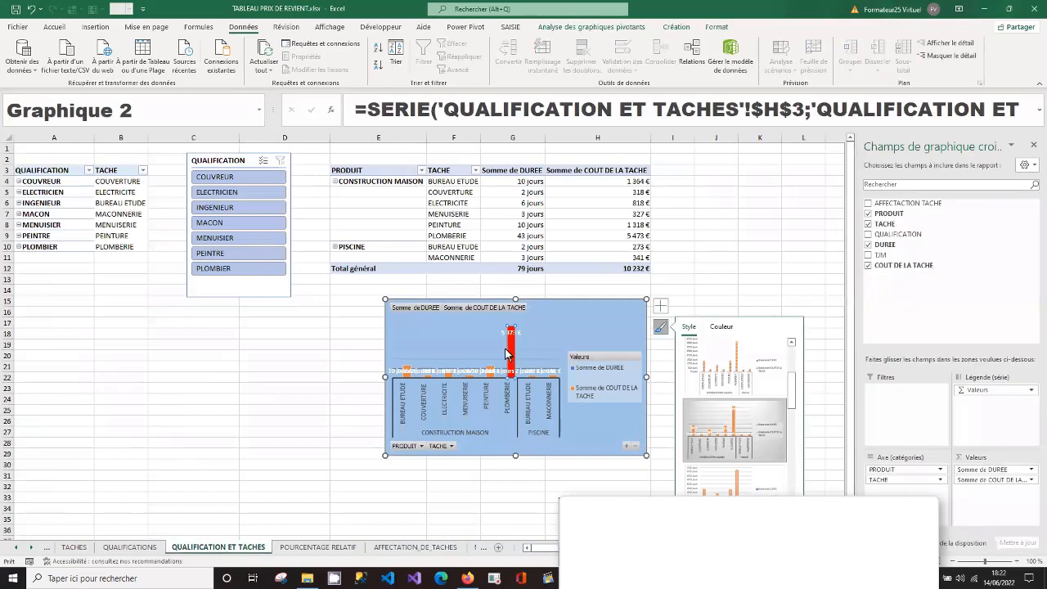
pyautogui.click(229, 268)
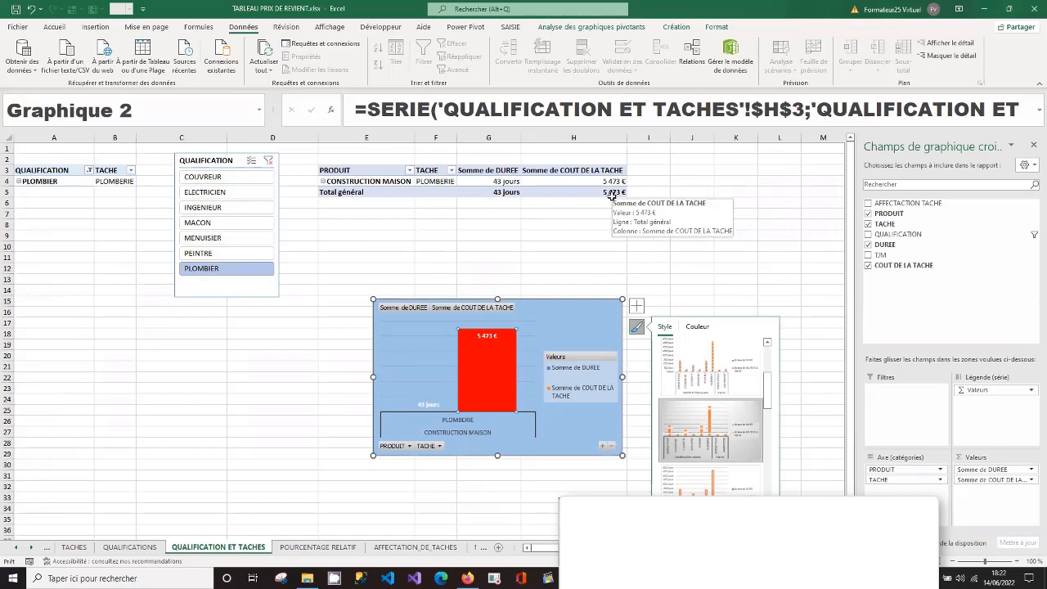
pyautogui.click(269, 160)
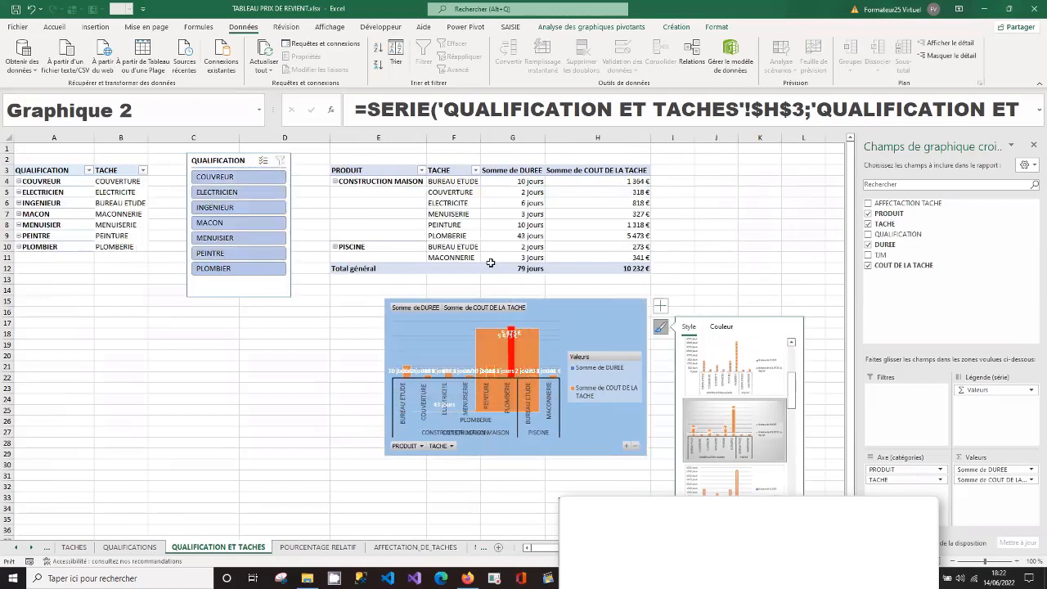